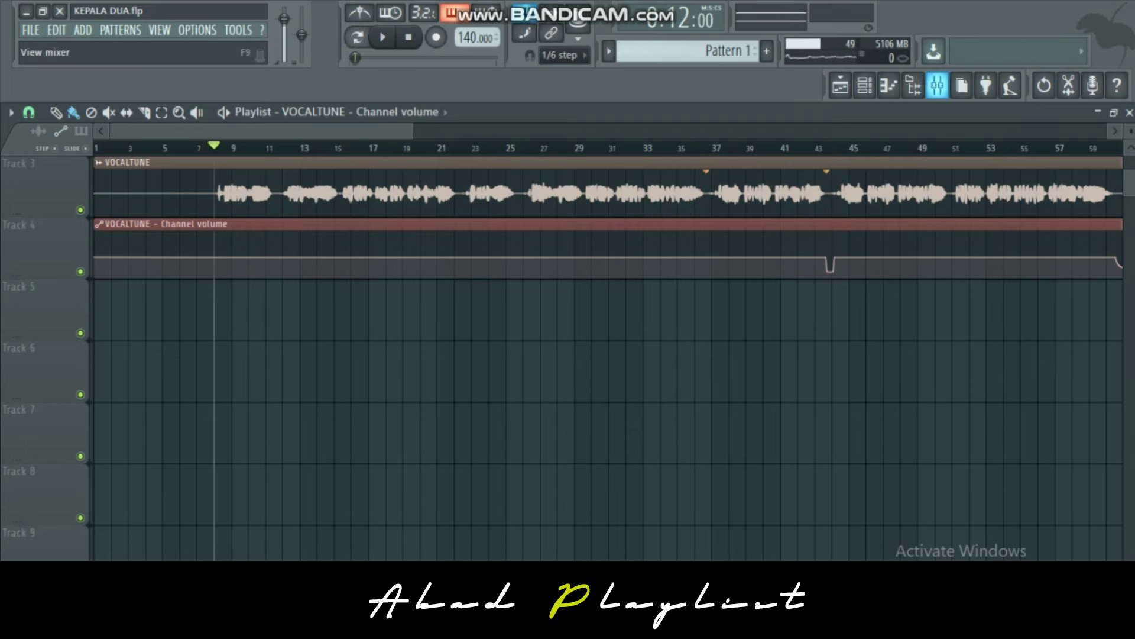
Play the vocal with the mixer open and inspect the effect chains on Insert 7 and Insert 8
left_click(937, 85)
key("space")
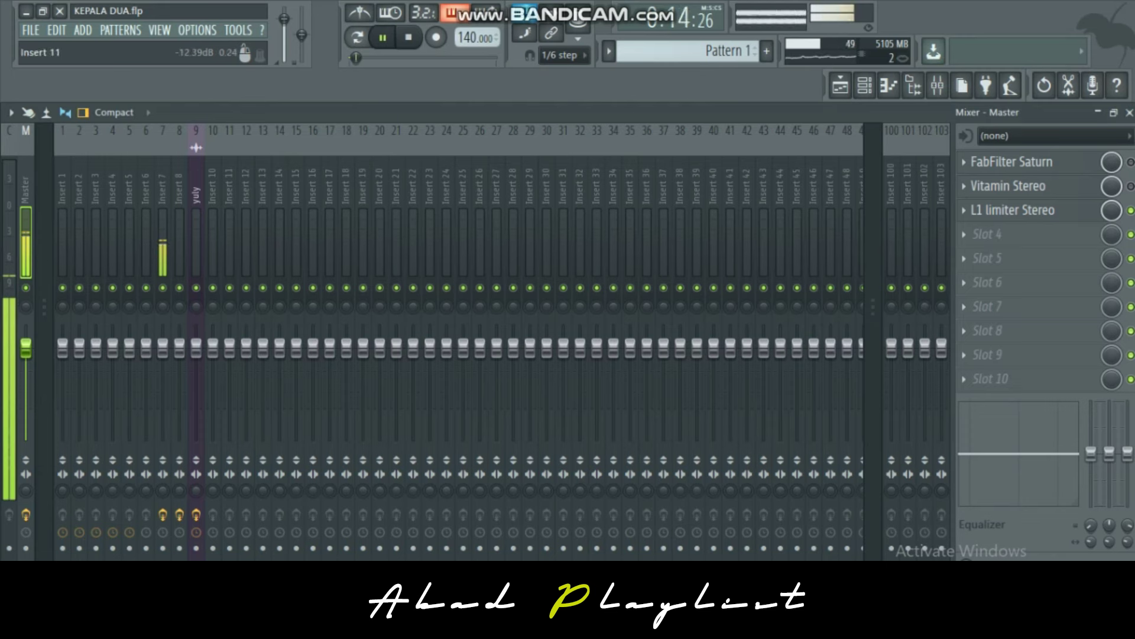
left_click(163, 189)
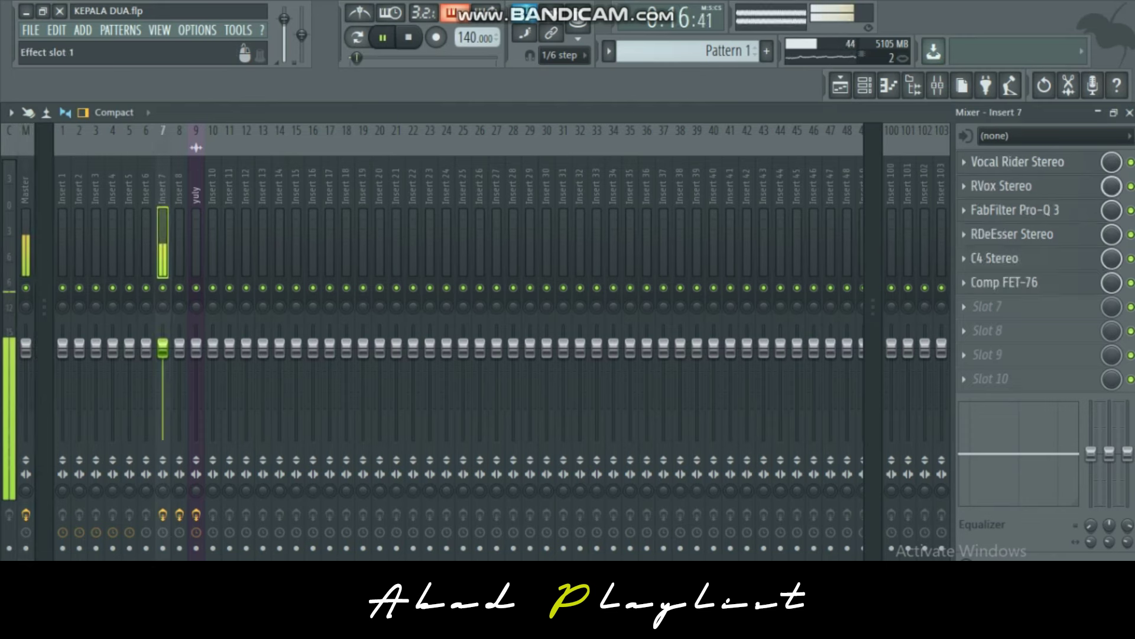
key("space")
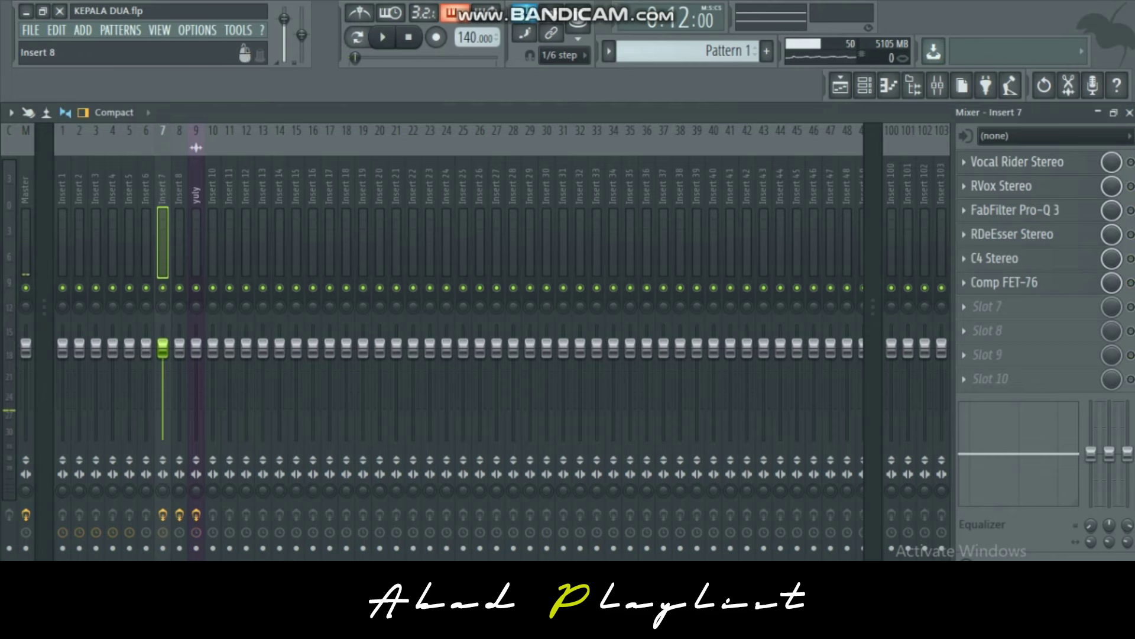
left_click(180, 195)
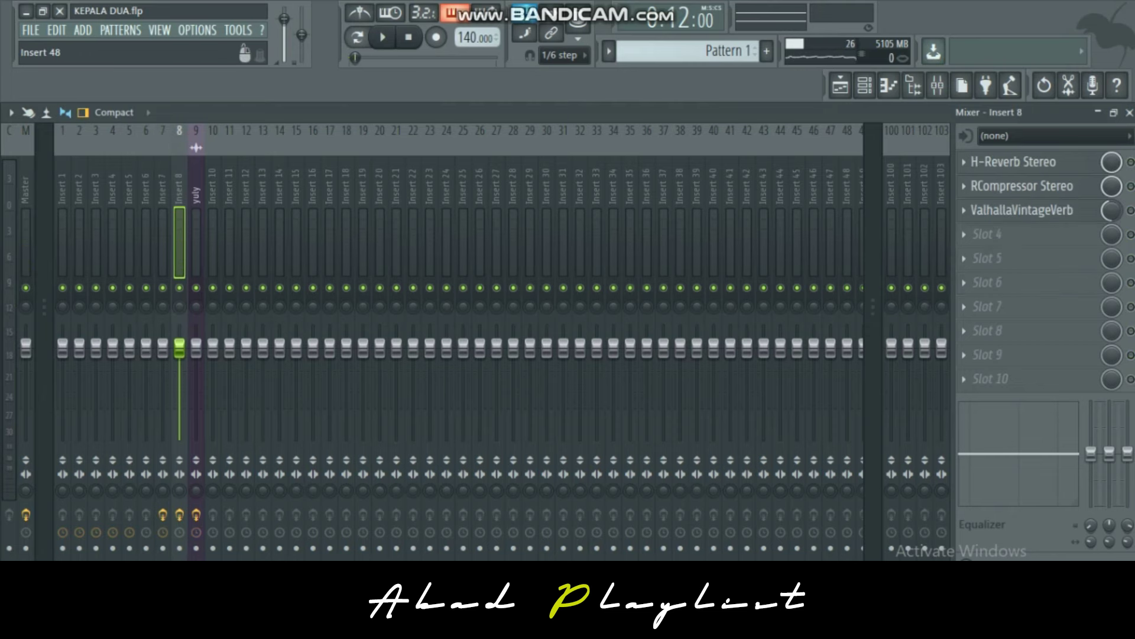
Return to the playlist and audition the VOCALTUNE clip from about bar 8
key("F5")
key("space")
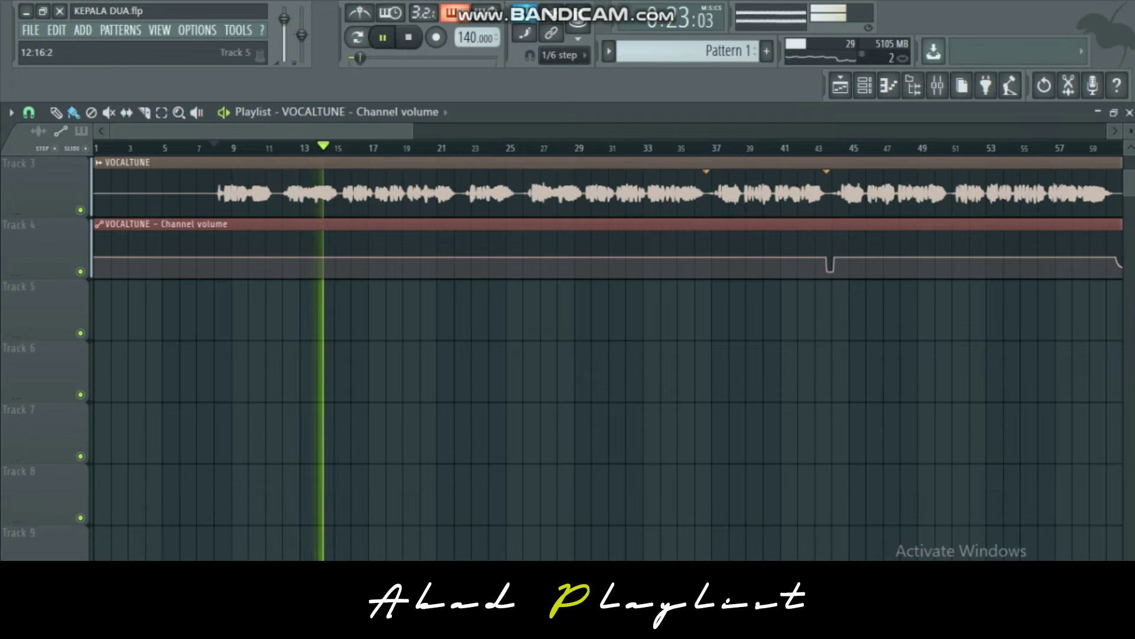
key("space")
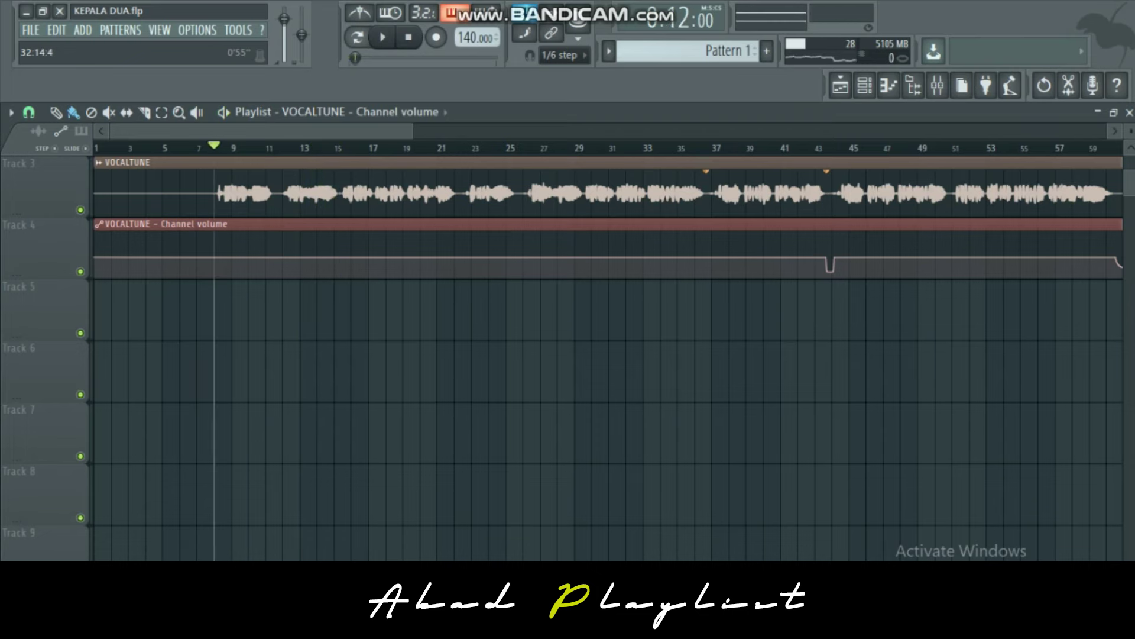
Compare the effect chains loaded on mixer tracks 7, 8 and 9
left_click(938, 85)
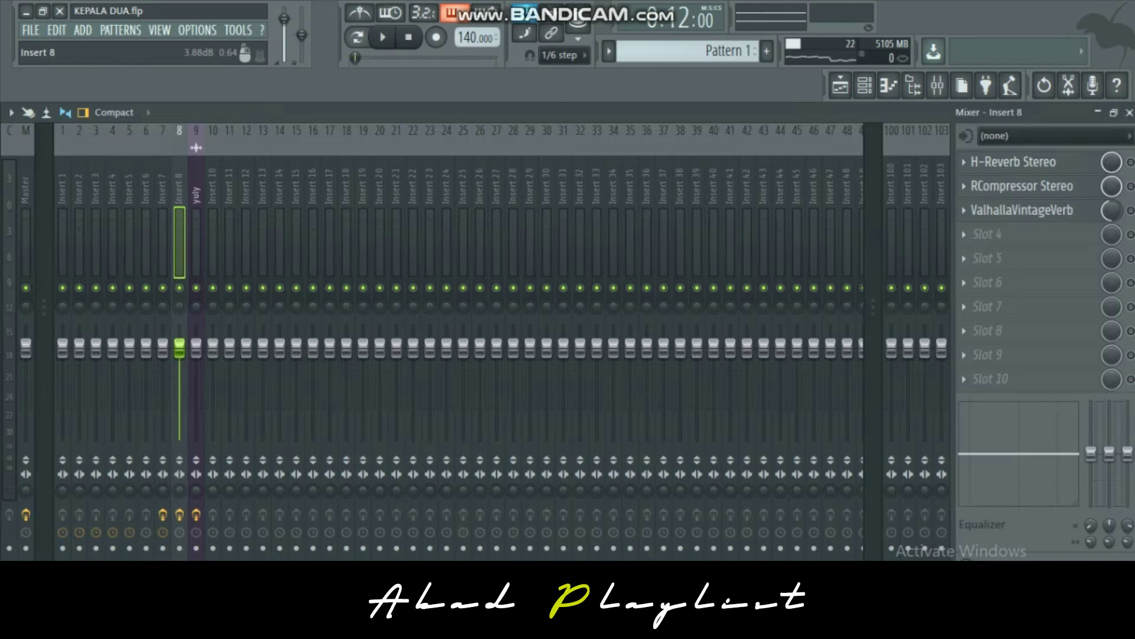
left_click(195, 242)
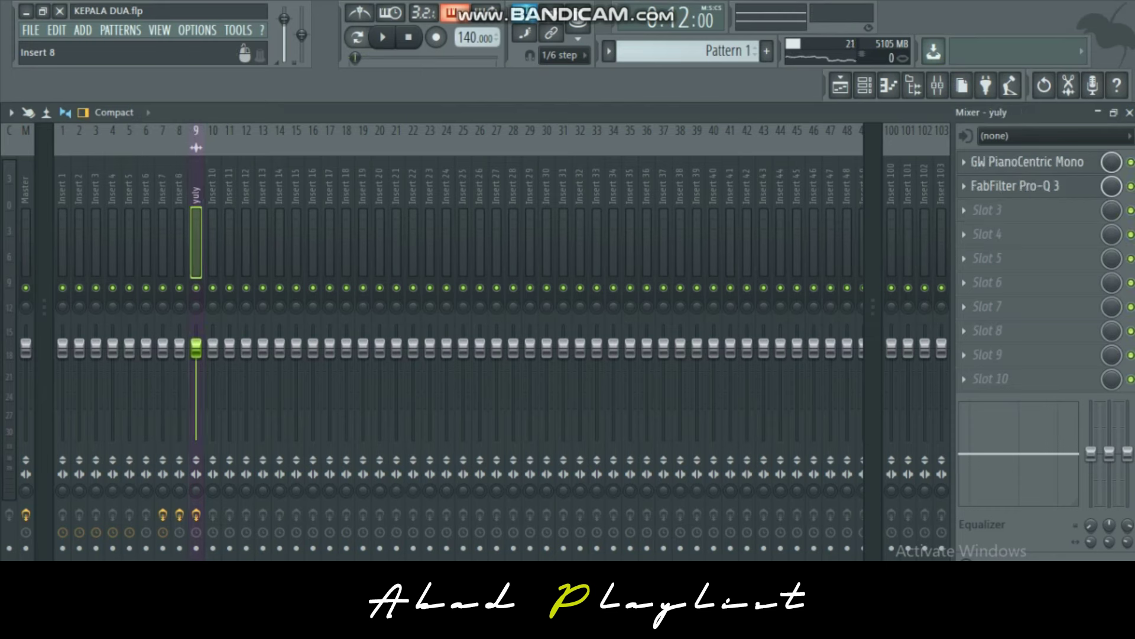
left_click(179, 243)
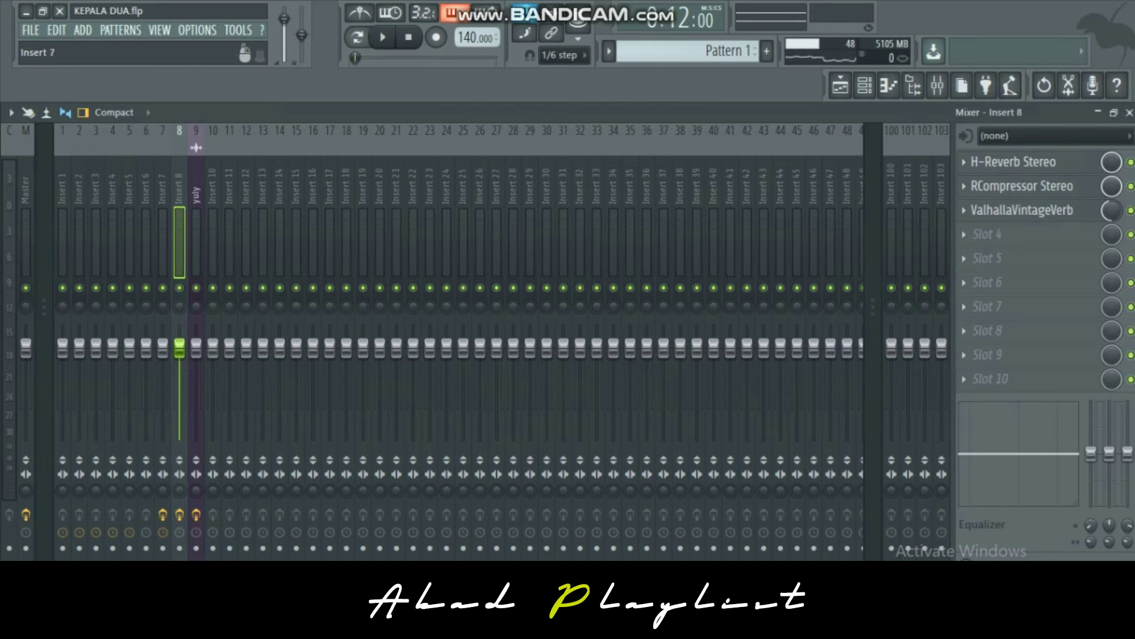
left_click(163, 242)
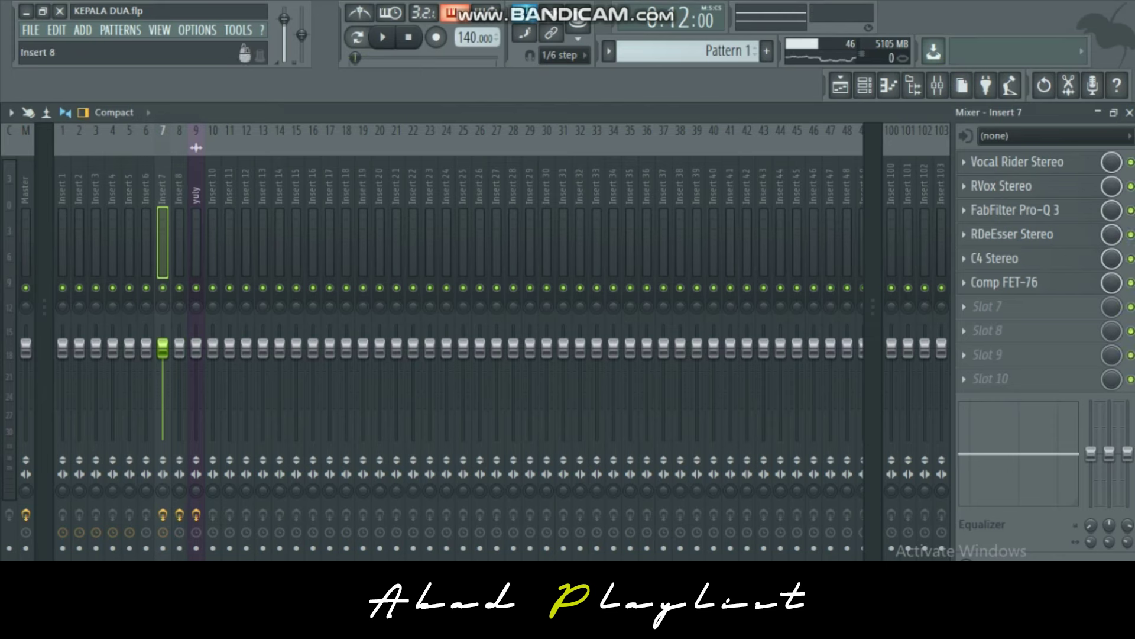
left_click(180, 242)
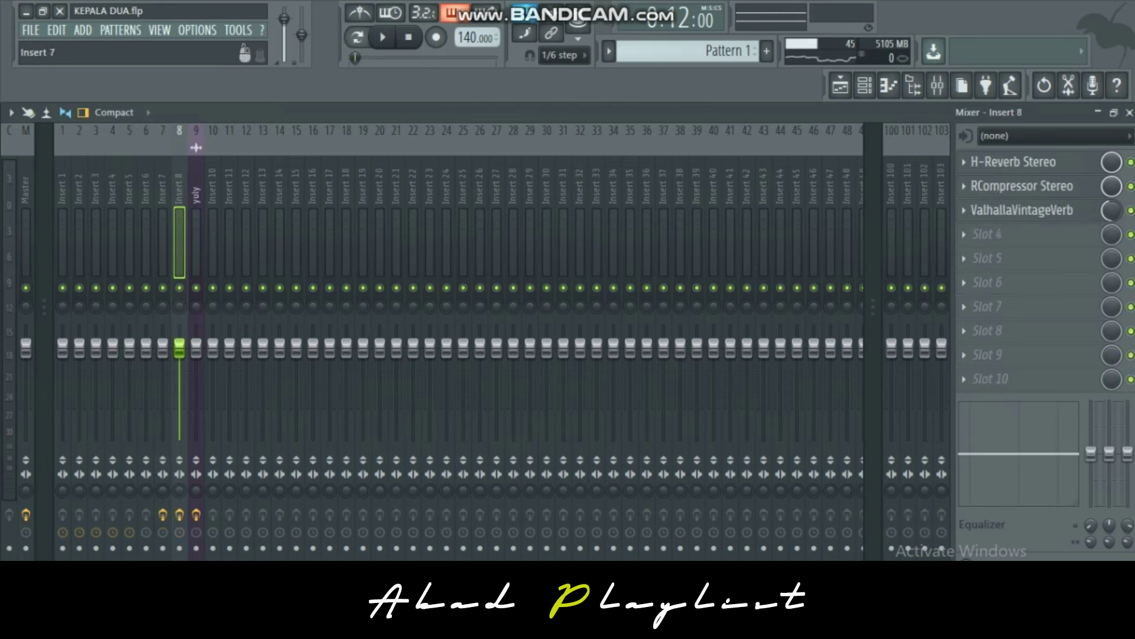
left_click(163, 242)
left_click(179, 242)
left_click(163, 242)
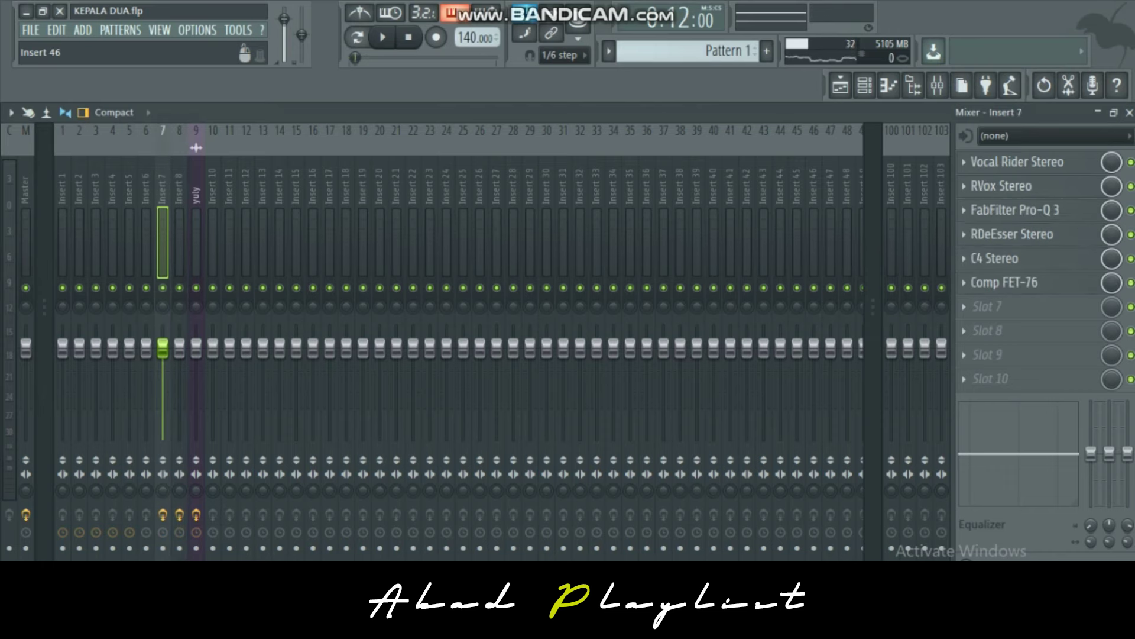
Audition the VOCALTUNE clip in the playlist with the vocal effects active
left_click(865, 85)
key("space")
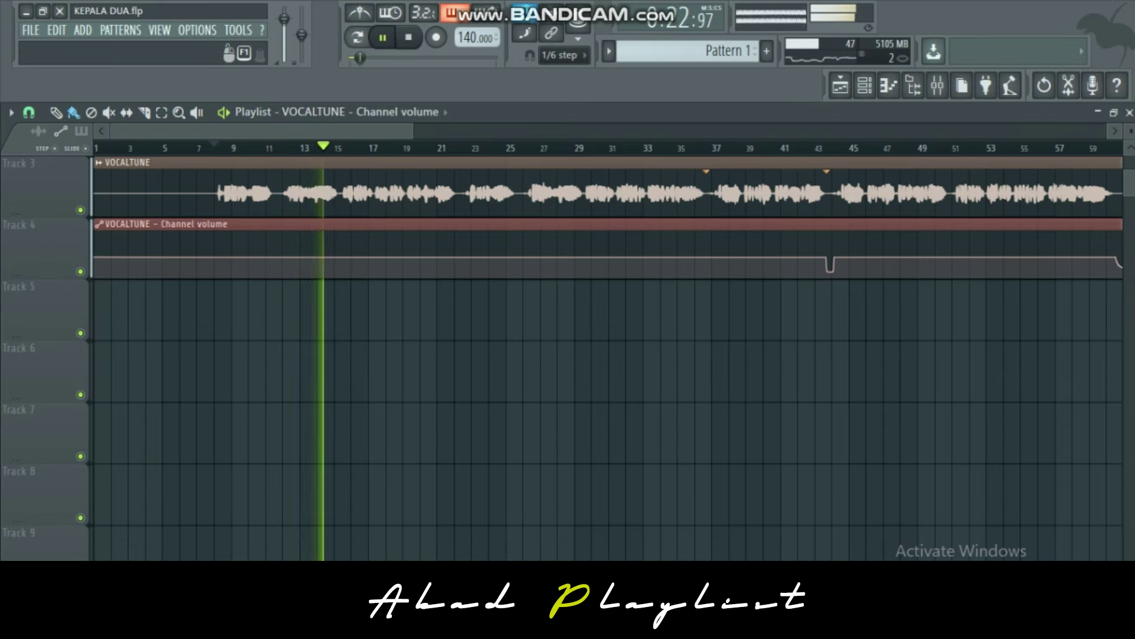
key("space")
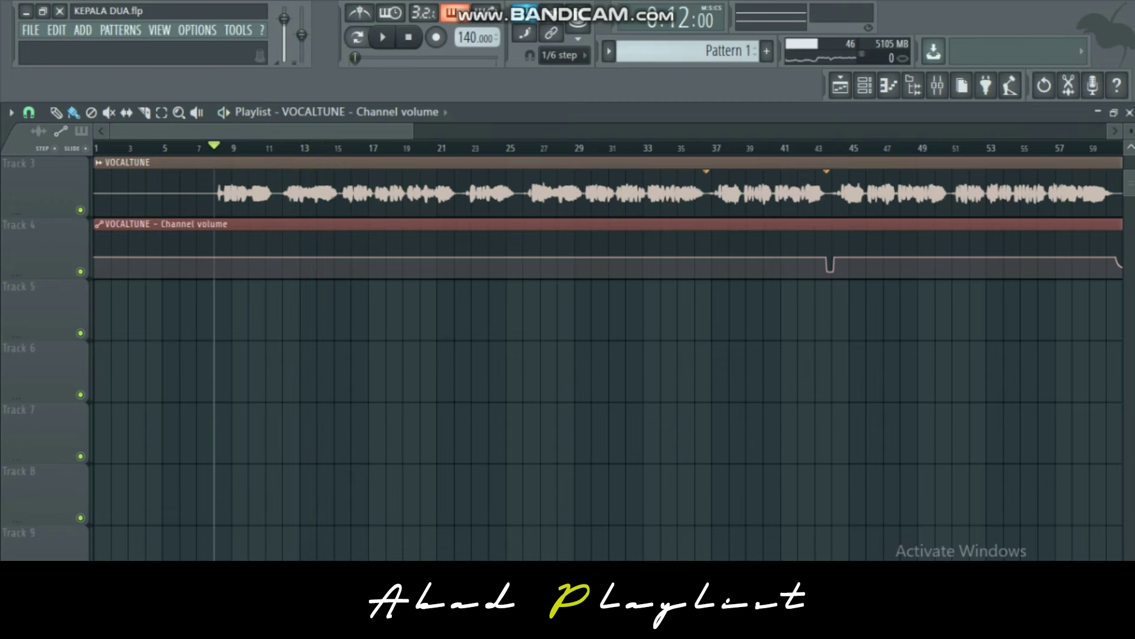
Bypass all effect slots on mixer tracks Insert 7 and Insert 8 for a dry vocal
left_click(937, 86)
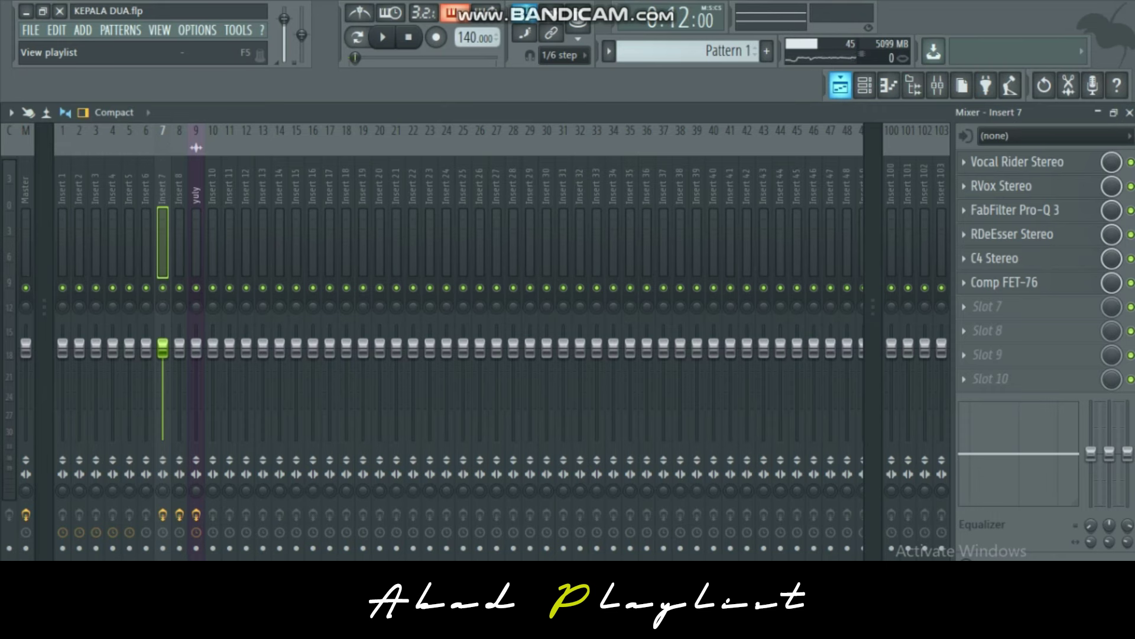
right_click(1131, 161)
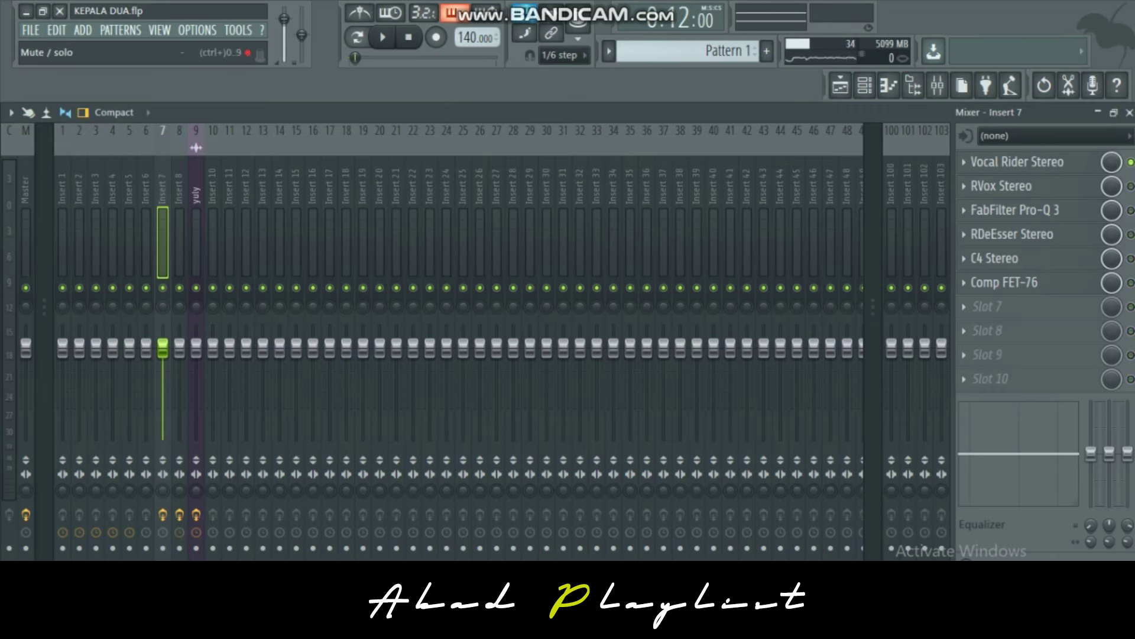
left_click(179, 242)
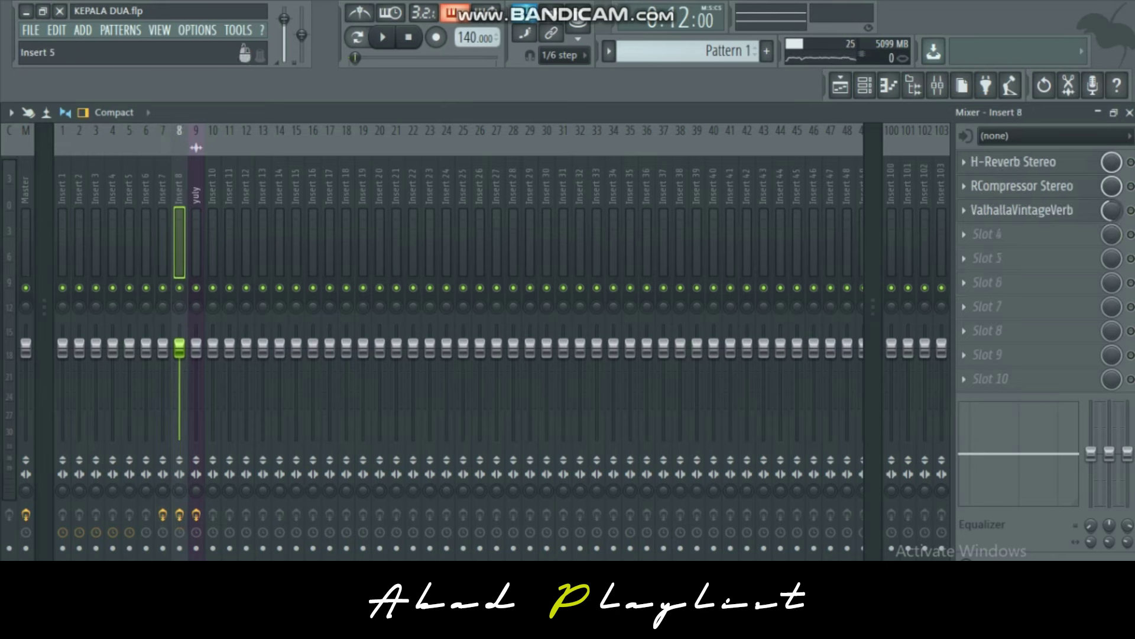
left_click(163, 243)
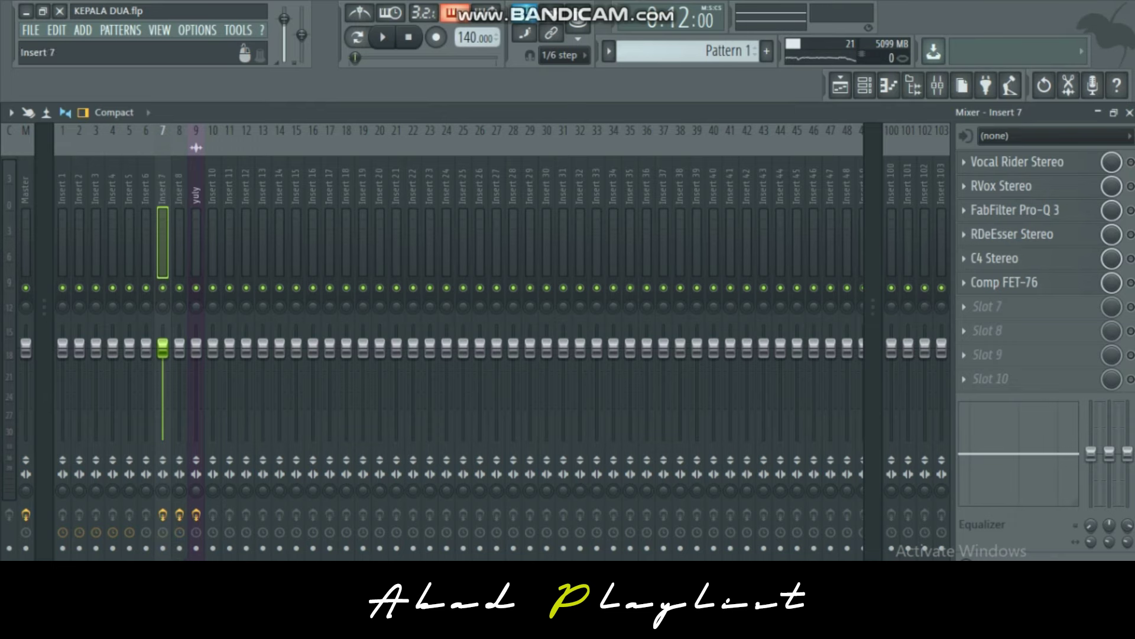
left_click(146, 243)
left_click(162, 242)
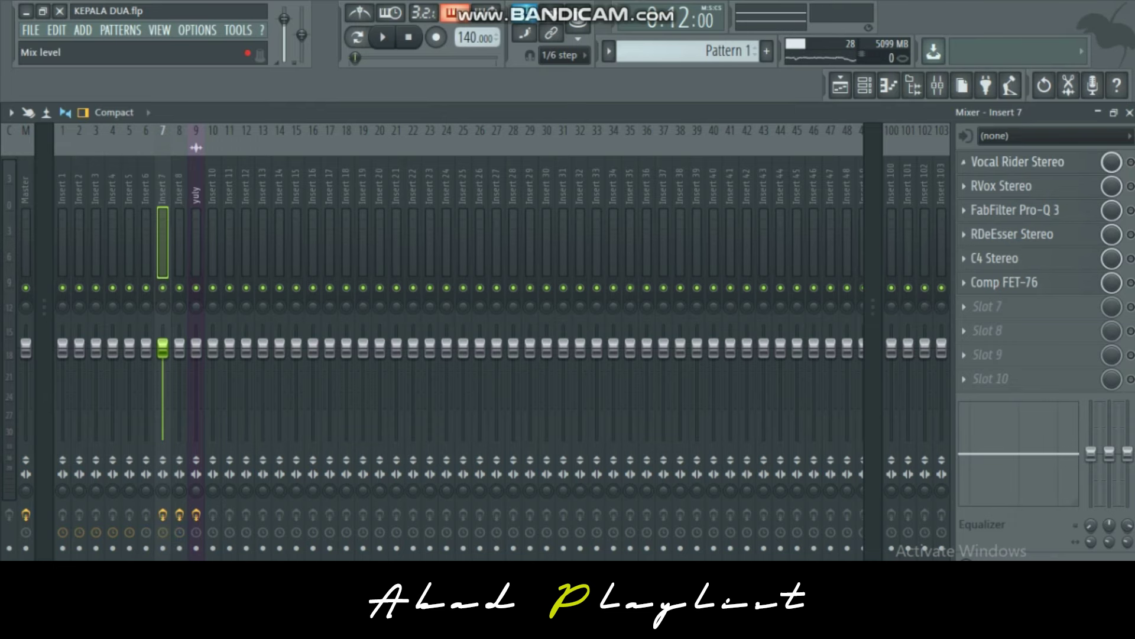
Enable only Vocal Rider Stereo on Insert 7, audition the vocal through it and check its plugin window
left_click(841, 85)
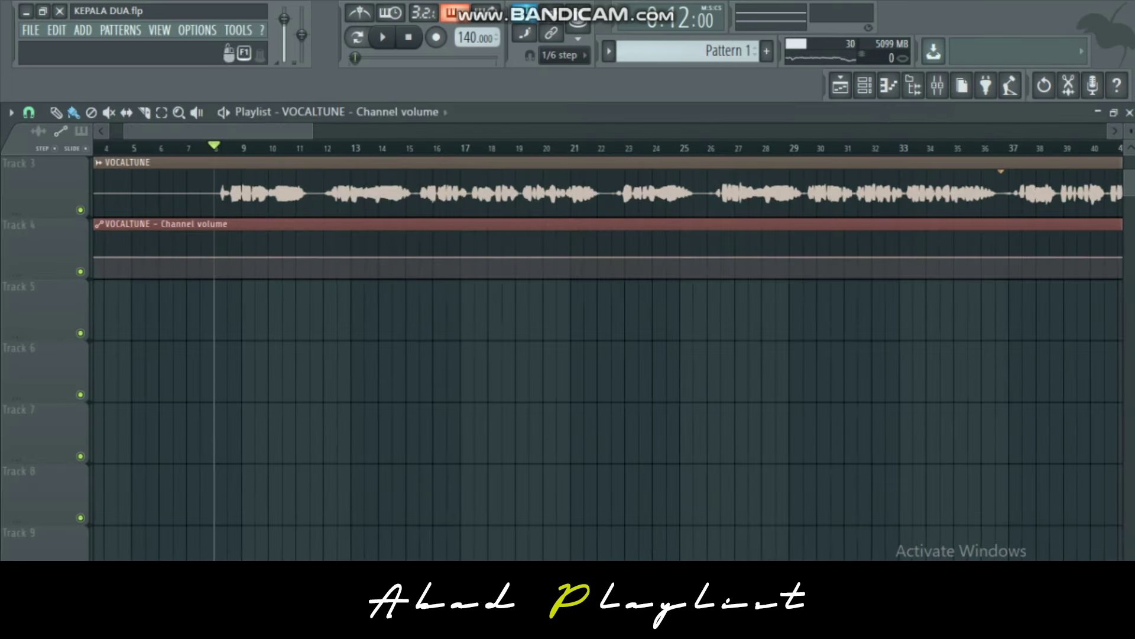
left_click(937, 85)
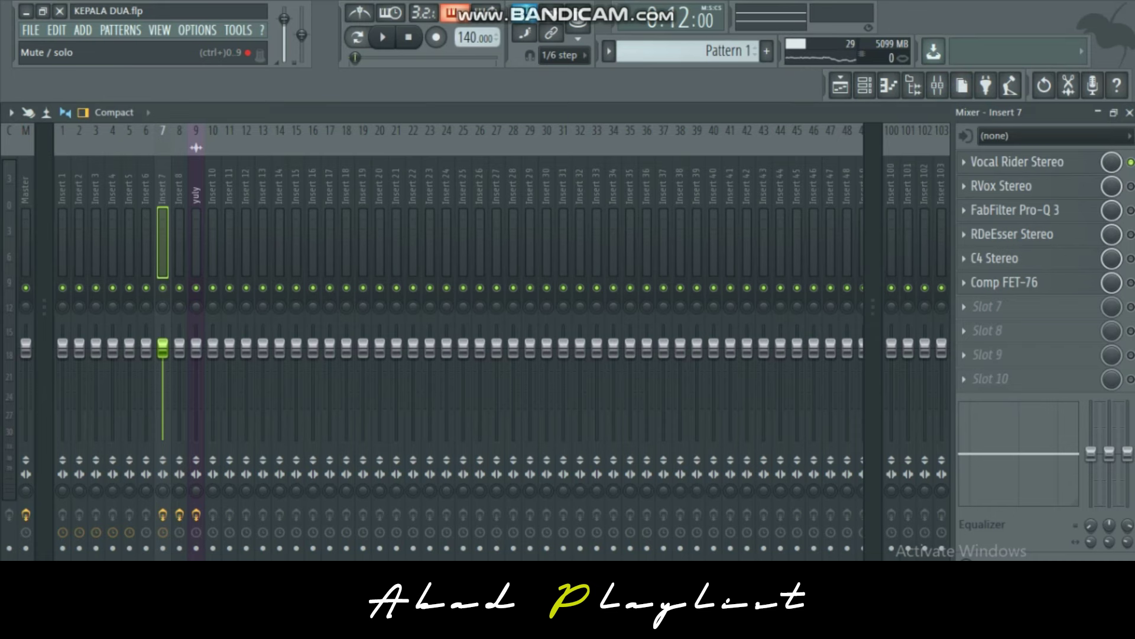
key("space")
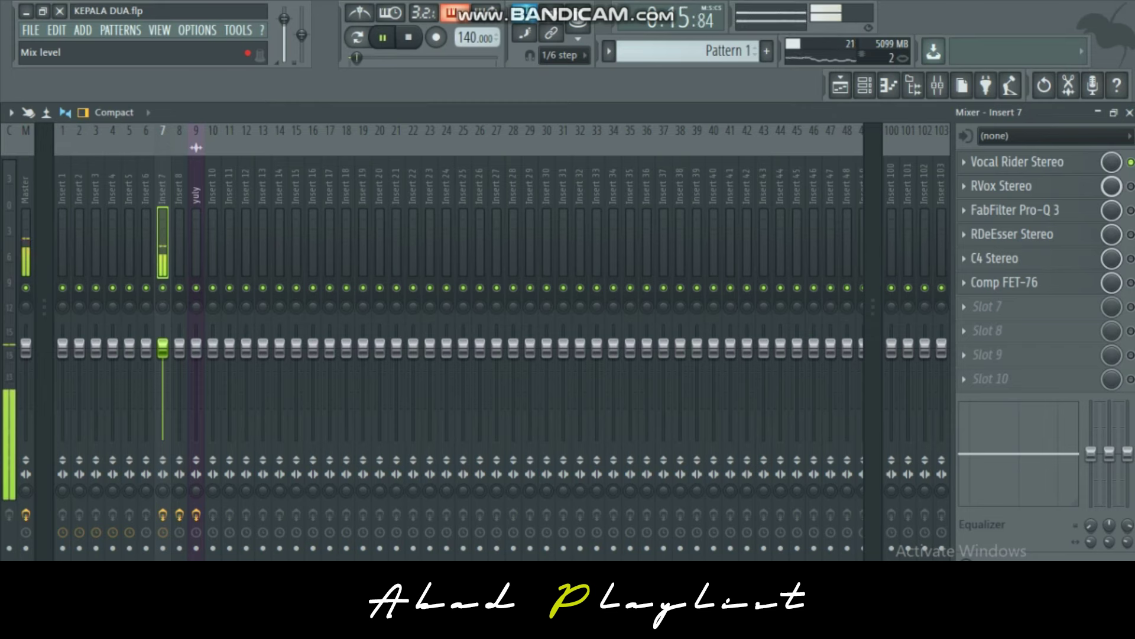
key("space")
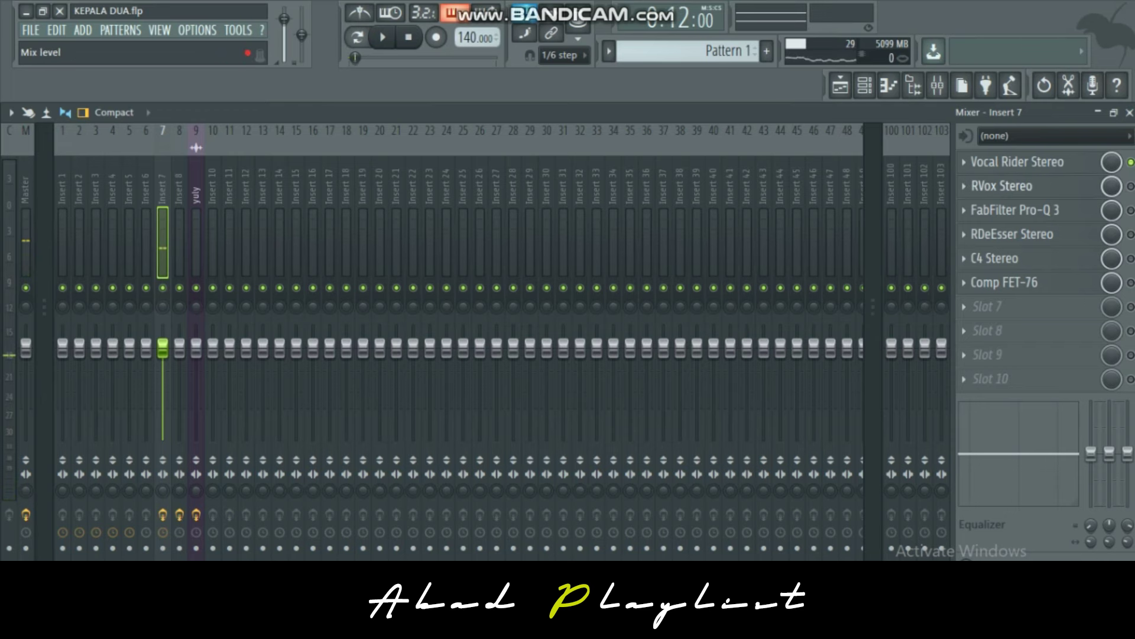
left_click(1041, 161)
left_click(1040, 161)
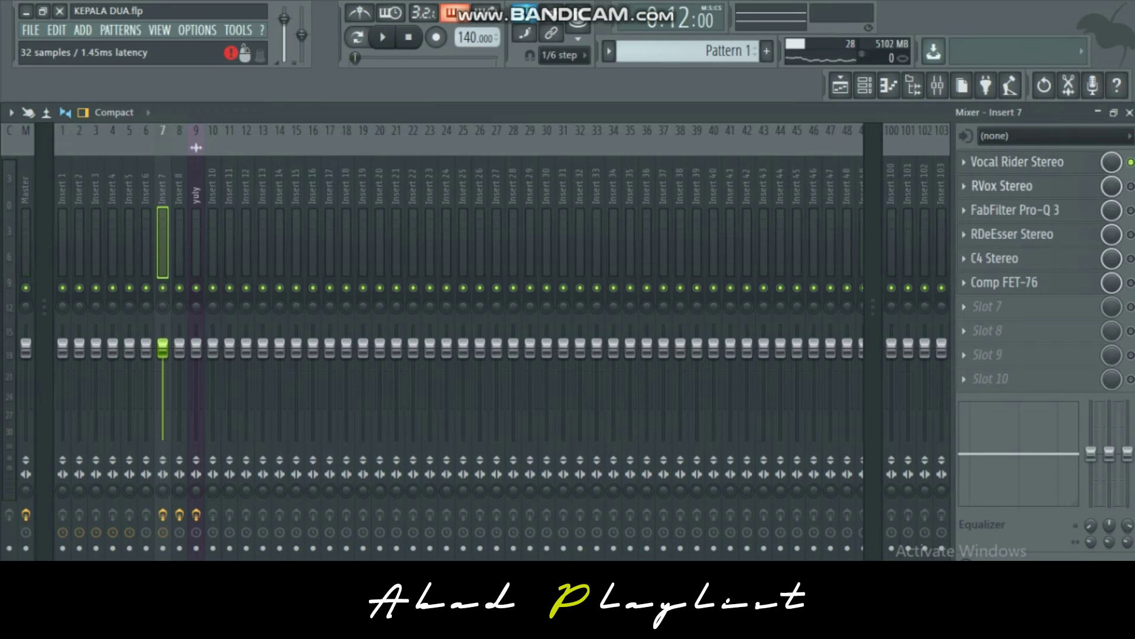
Enable RVox Stereo on Insert 7 and audition the vocal while viewing its compressor settings
left_click(1005, 186)
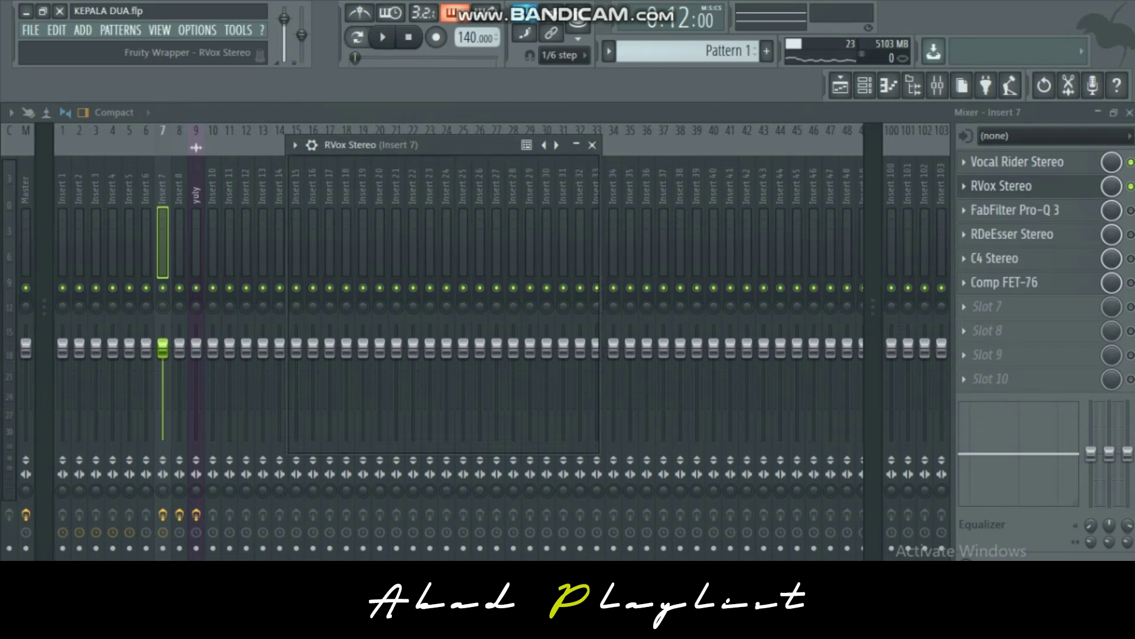
key("space")
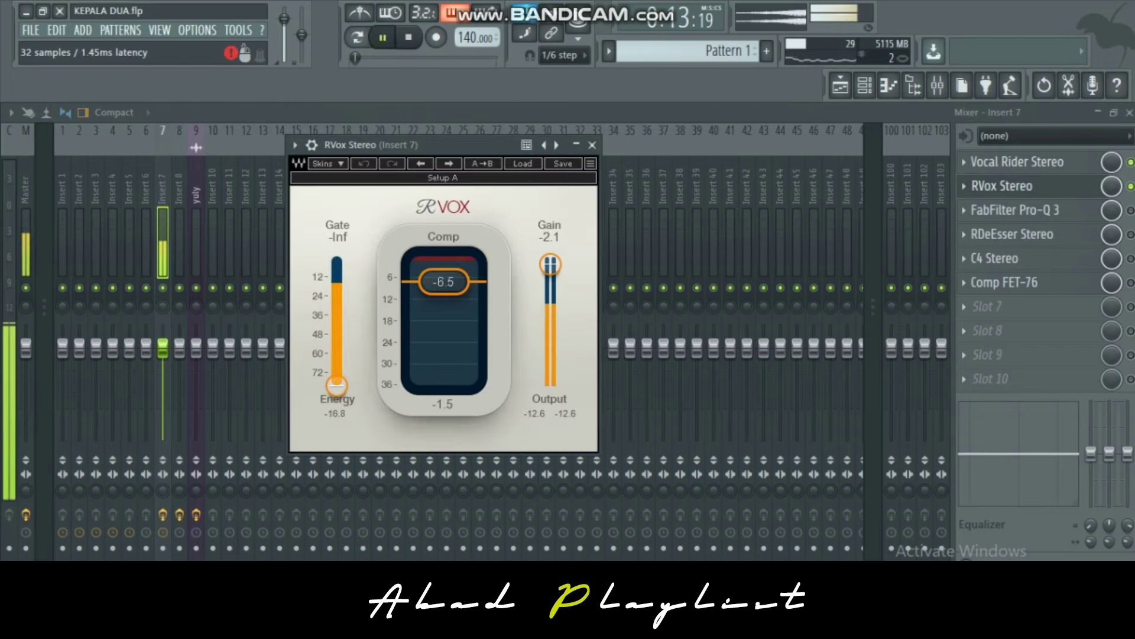
key("Escape")
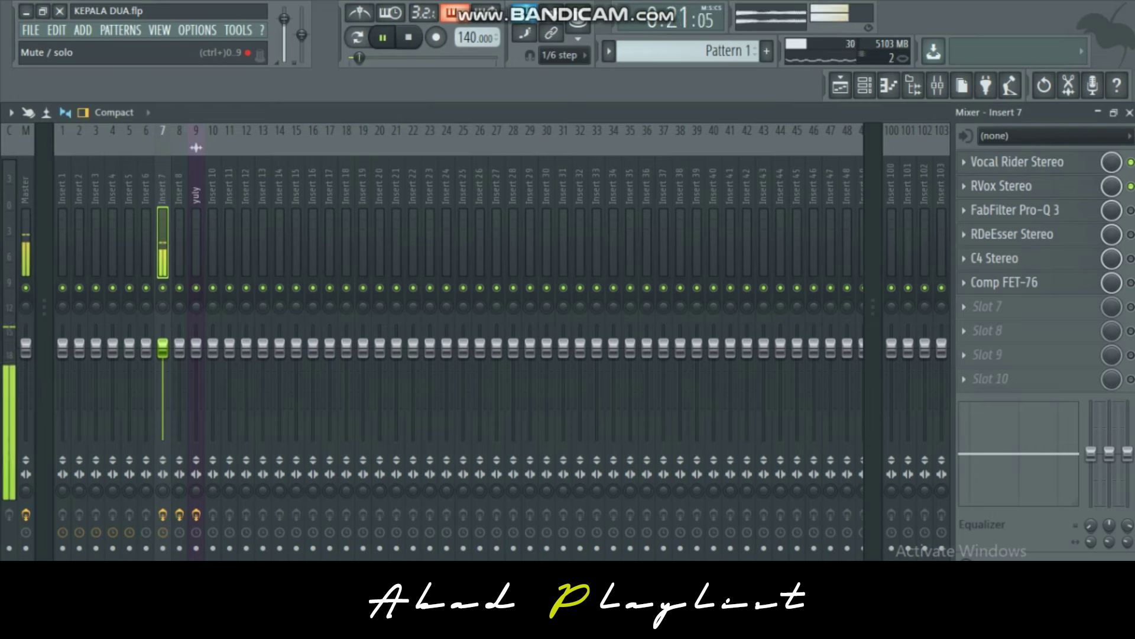
key("space")
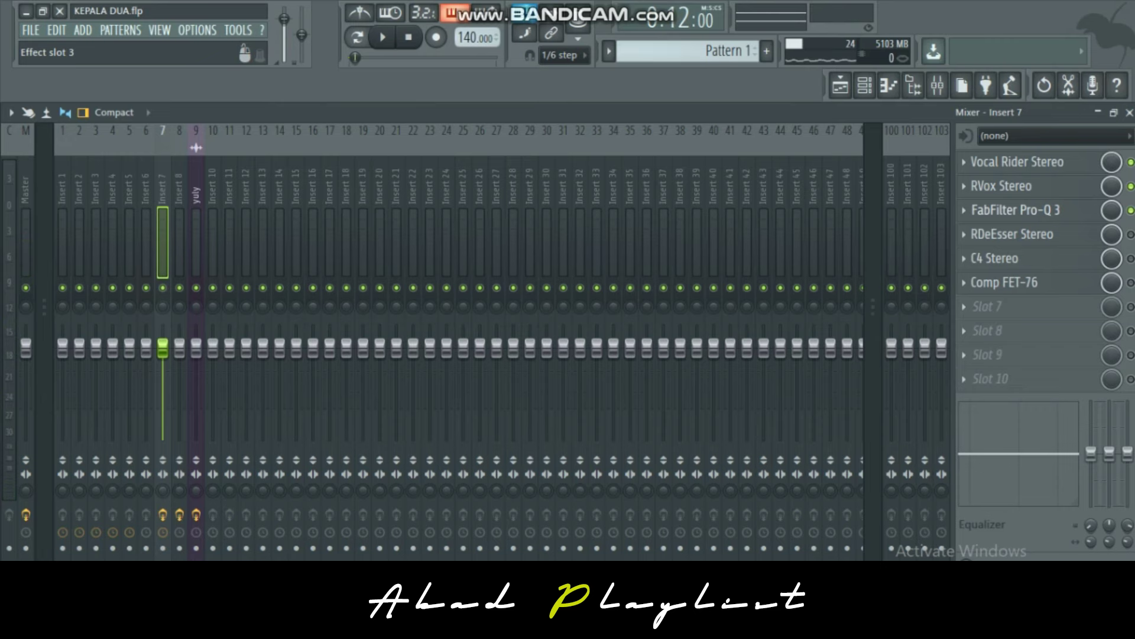
Enable FabFilter Pro-Q 3 on Insert 7 and audition the vocal while examining its EQ curve
left_click(1015, 209)
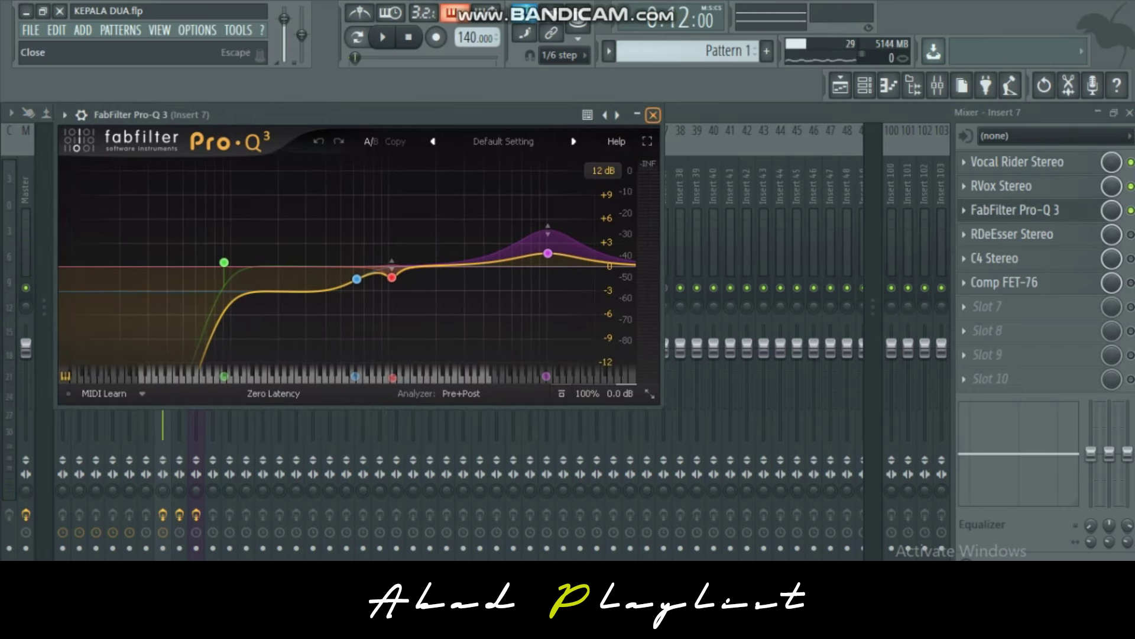
left_click(653, 115)
key("space")
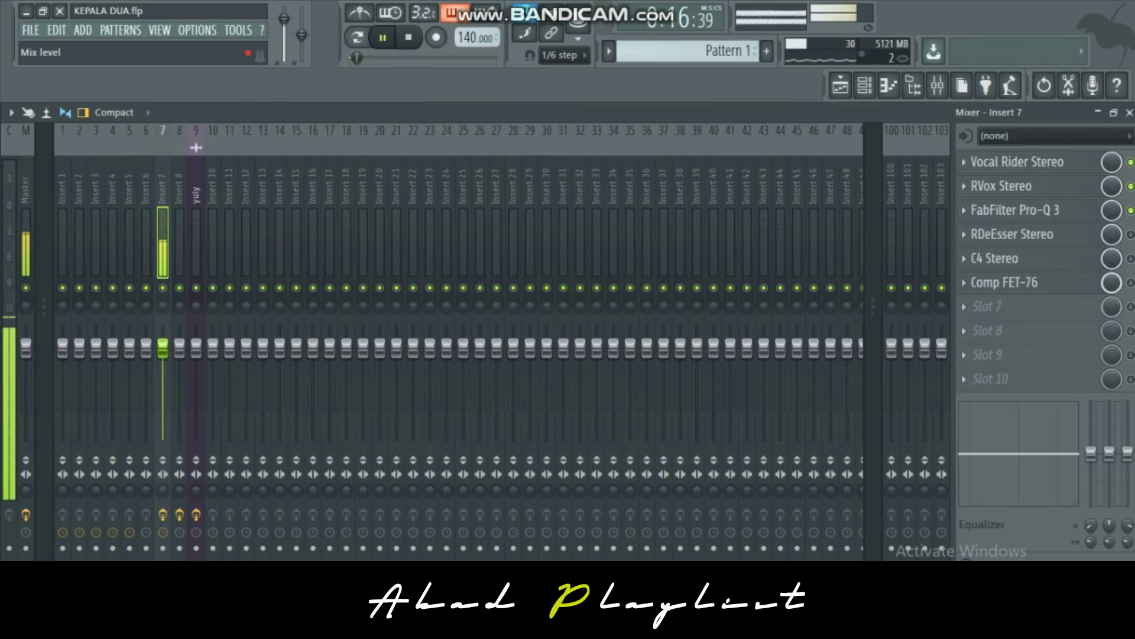
key("space")
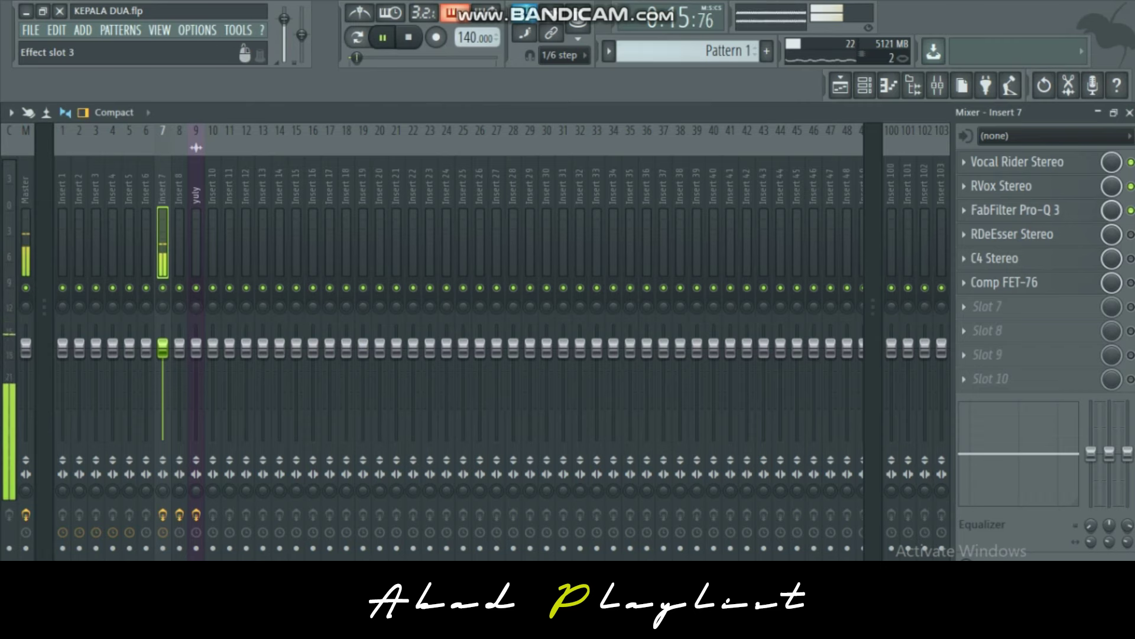
left_click(1017, 210)
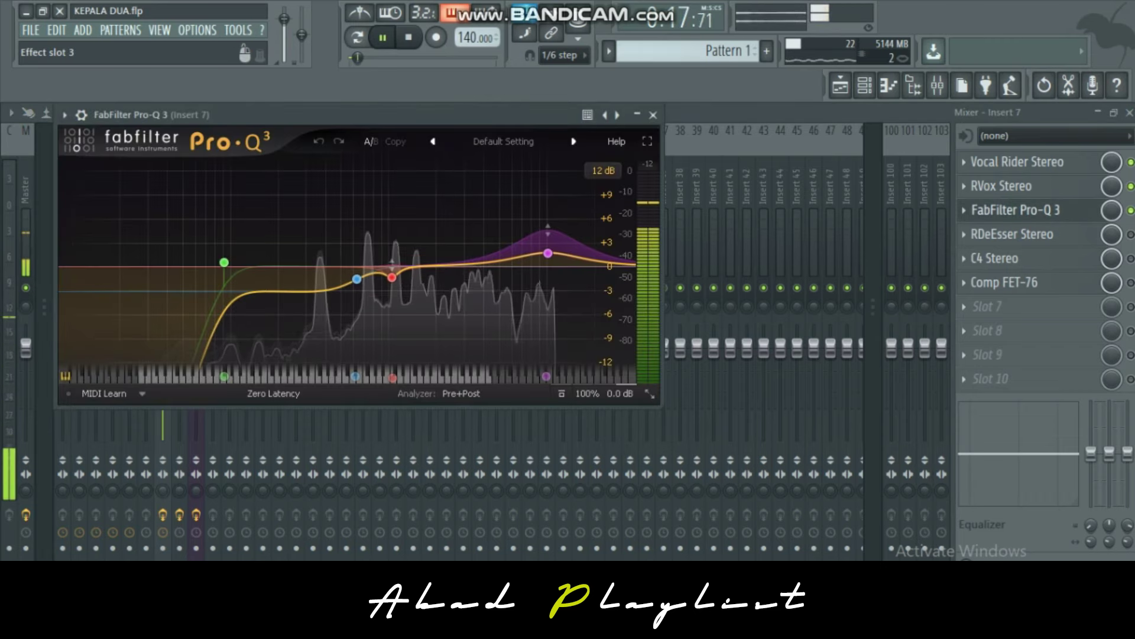
key("Escape")
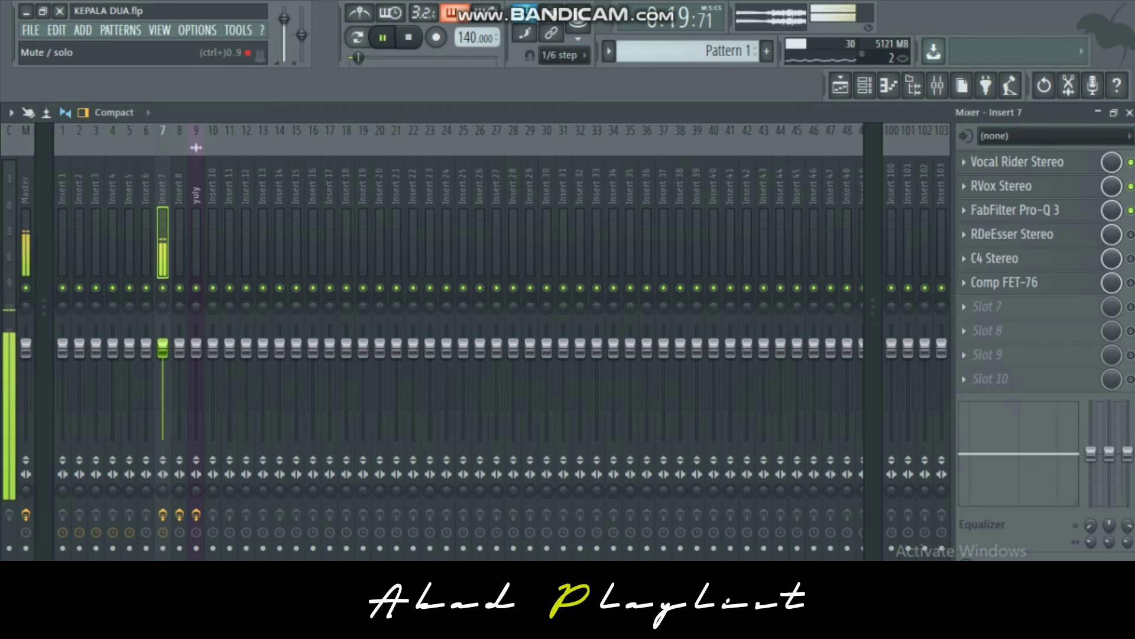
key("space")
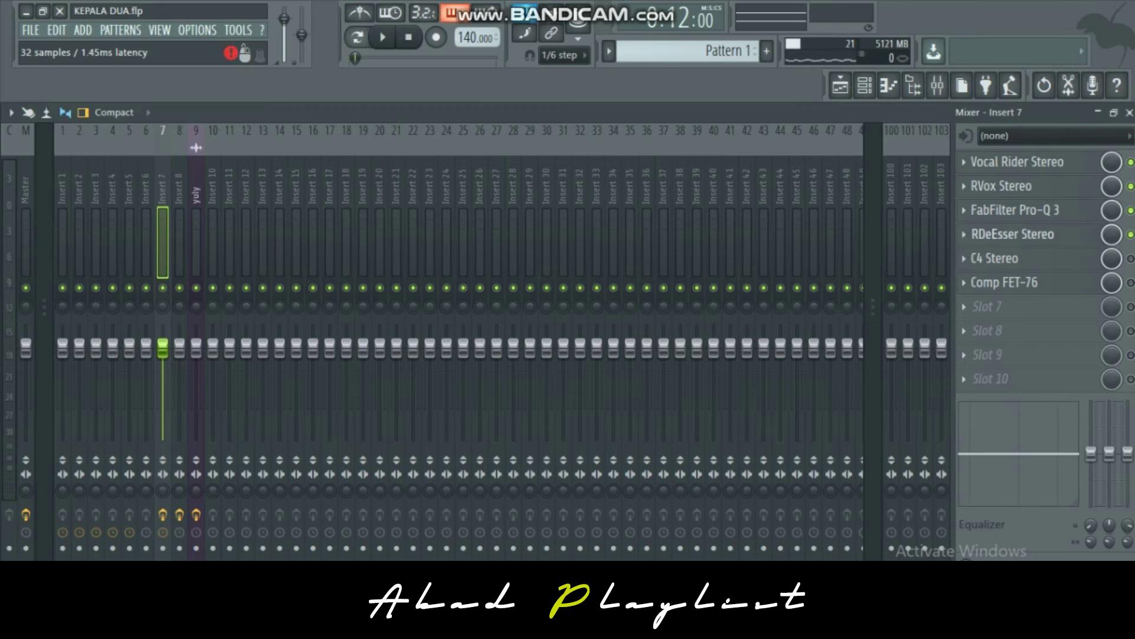
Audition the vocal through RDeEsser Stereo on Insert 7, switching its monitoring to Side Chain and back to Audio
left_click(1011, 234)
key("space")
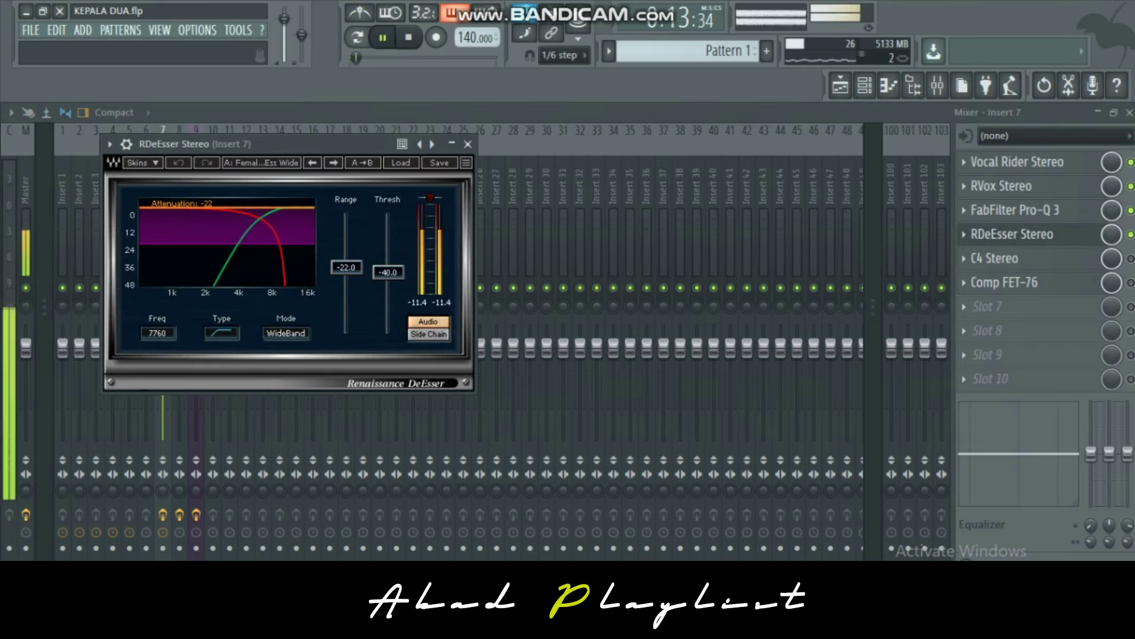
left_click(428, 334)
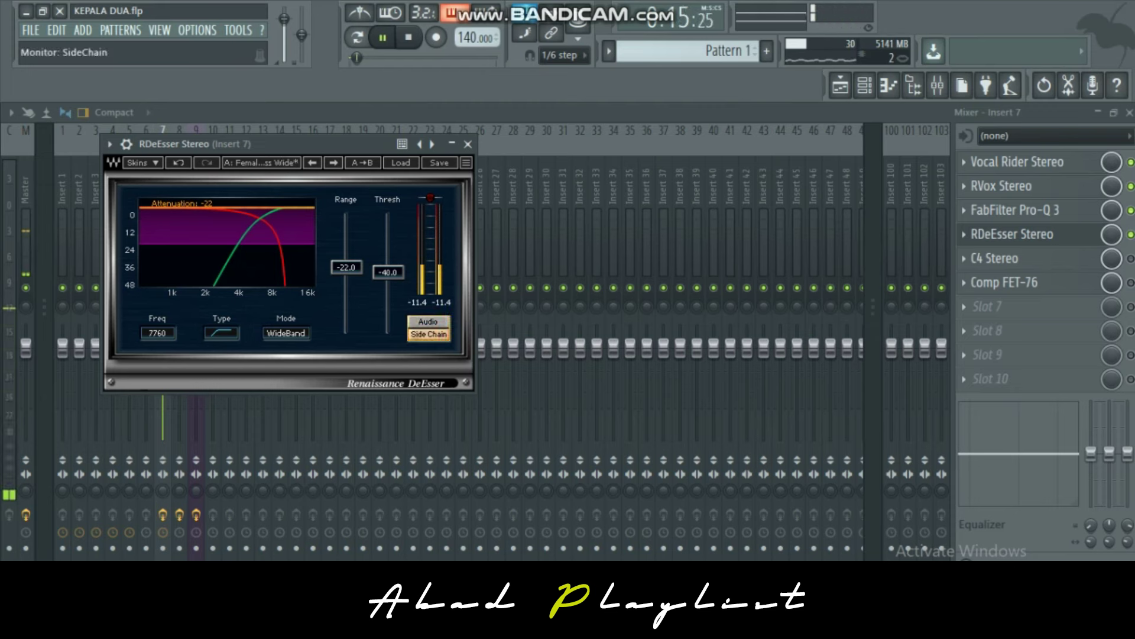
left_click(428, 321)
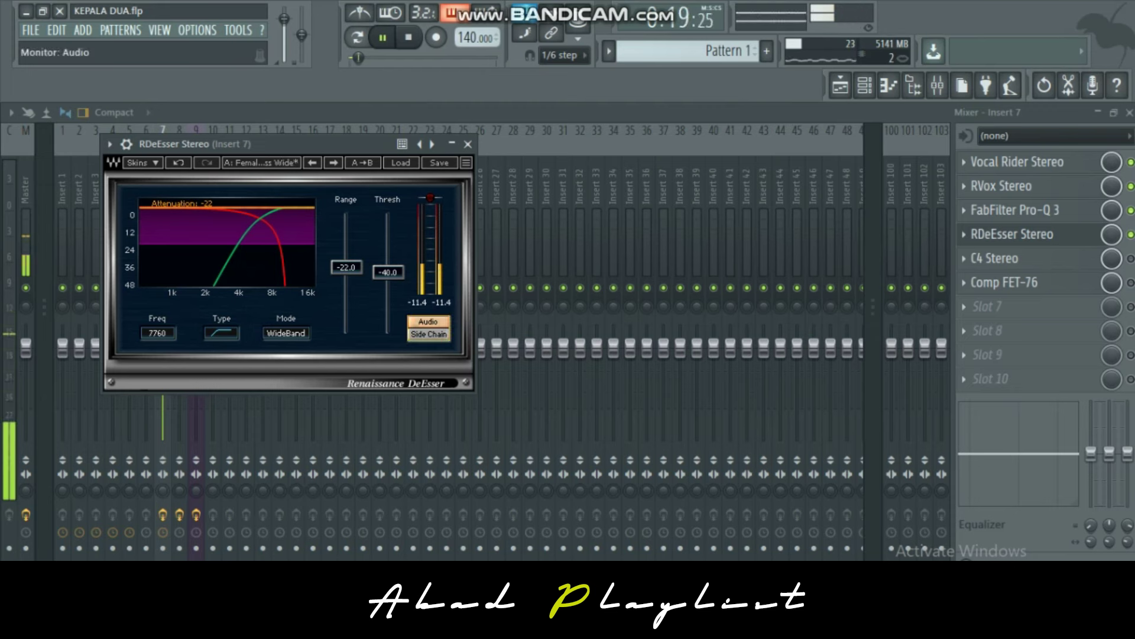
key("Escape")
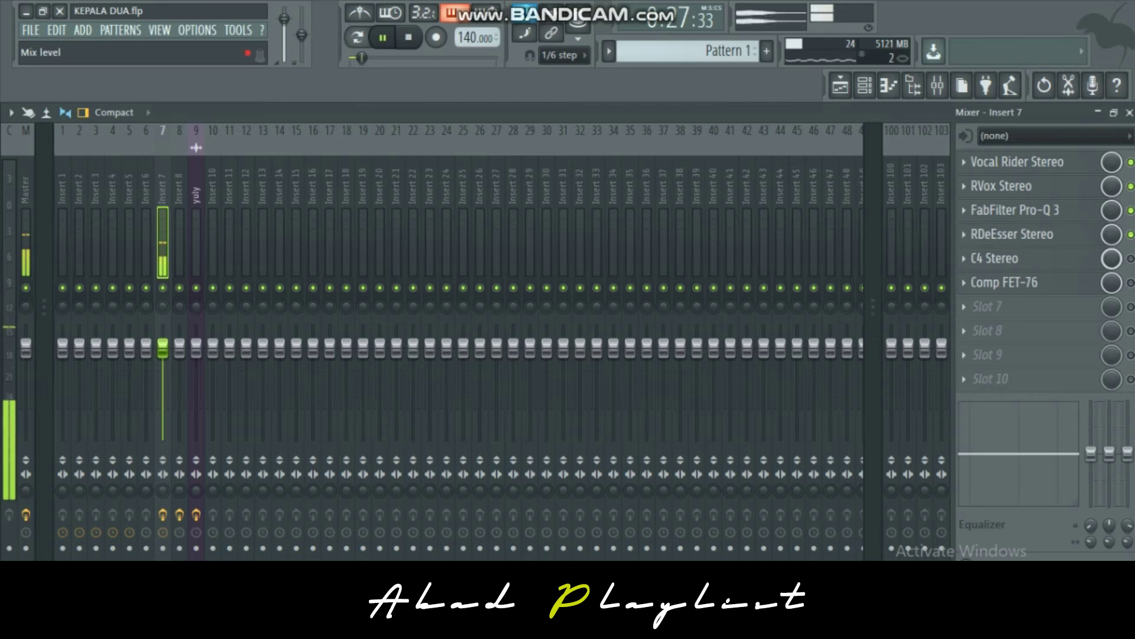
key("space")
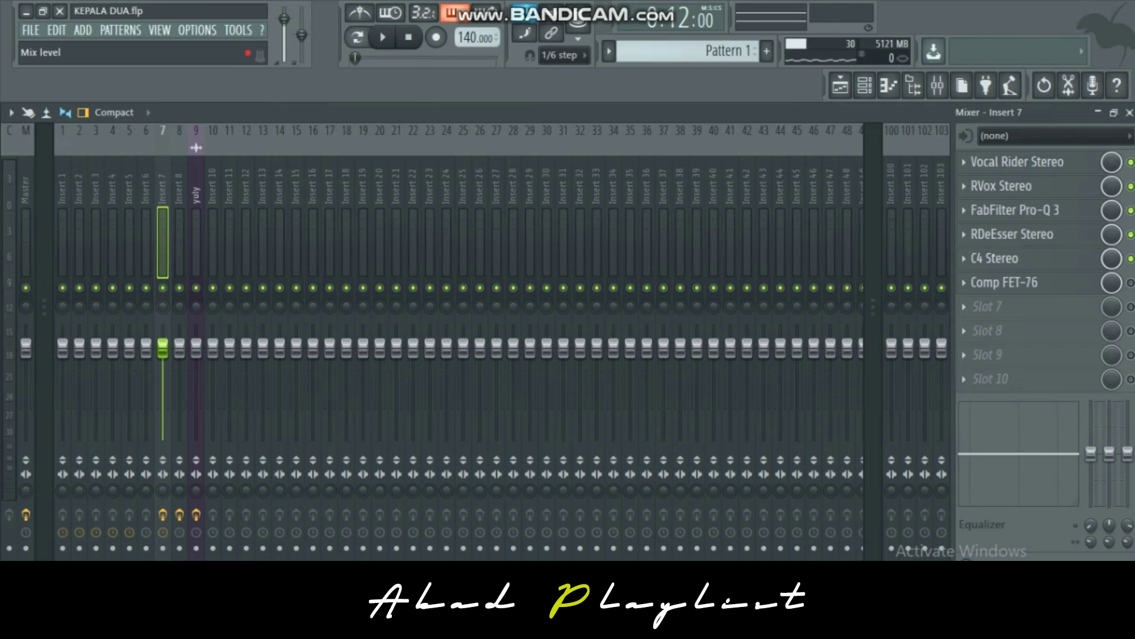
Enable C4 Stereo on Insert 7, view its multiband settings and audition the vocal through it
left_click(996, 258)
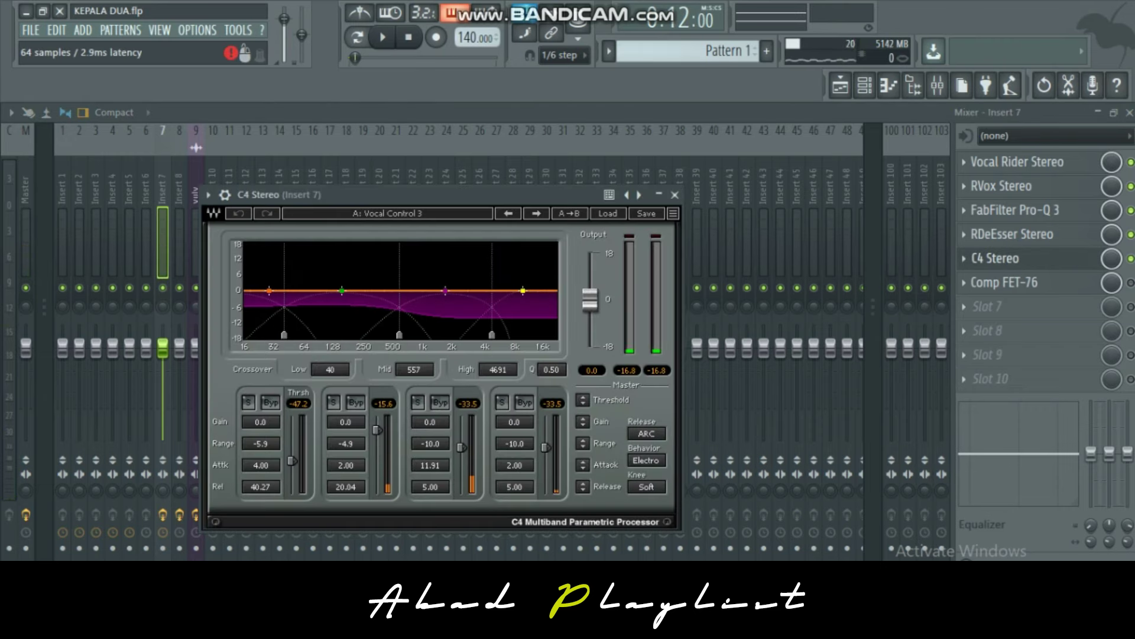
key("Escape")
key("space")
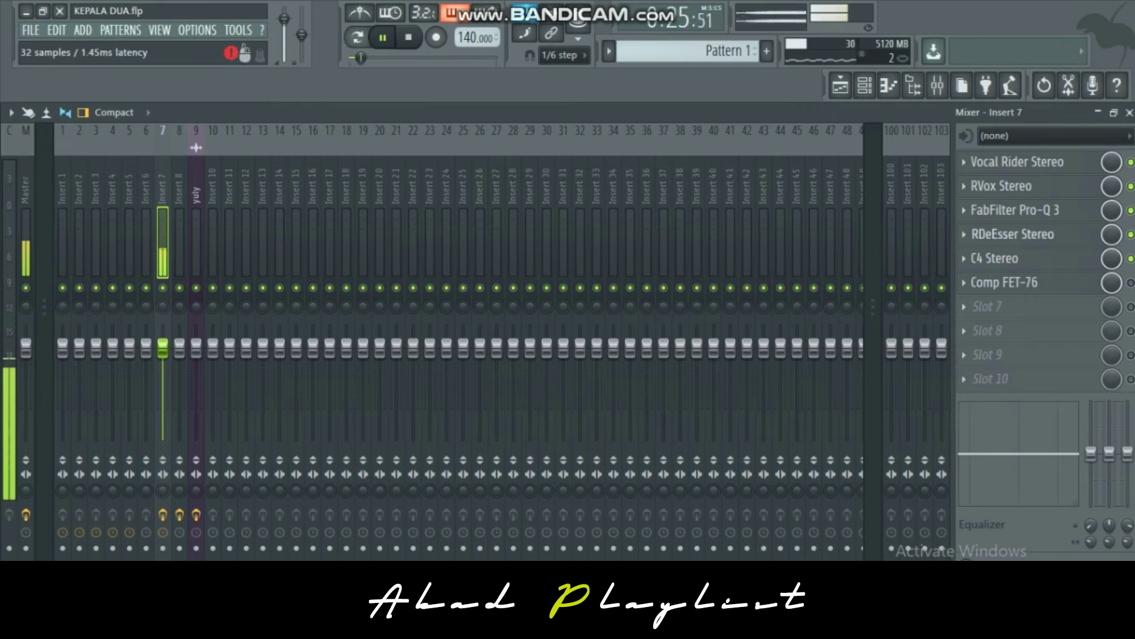
key("space")
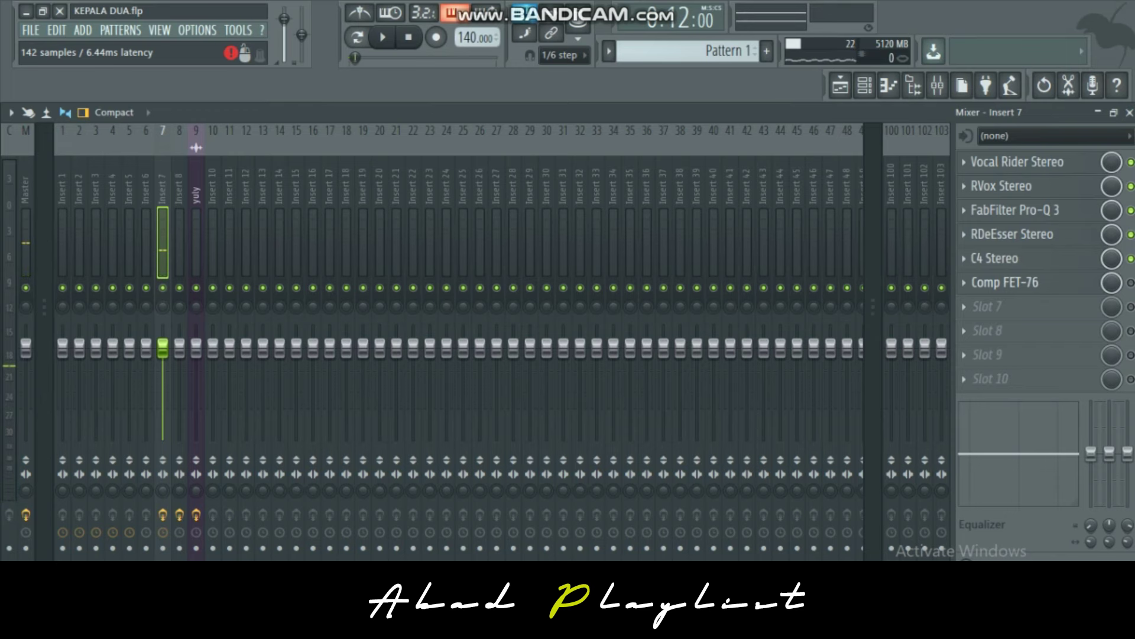
Enable Comp FET-76 on Insert 7 and audition the vocal through the complete chain
left_click(1005, 282)
key("space")
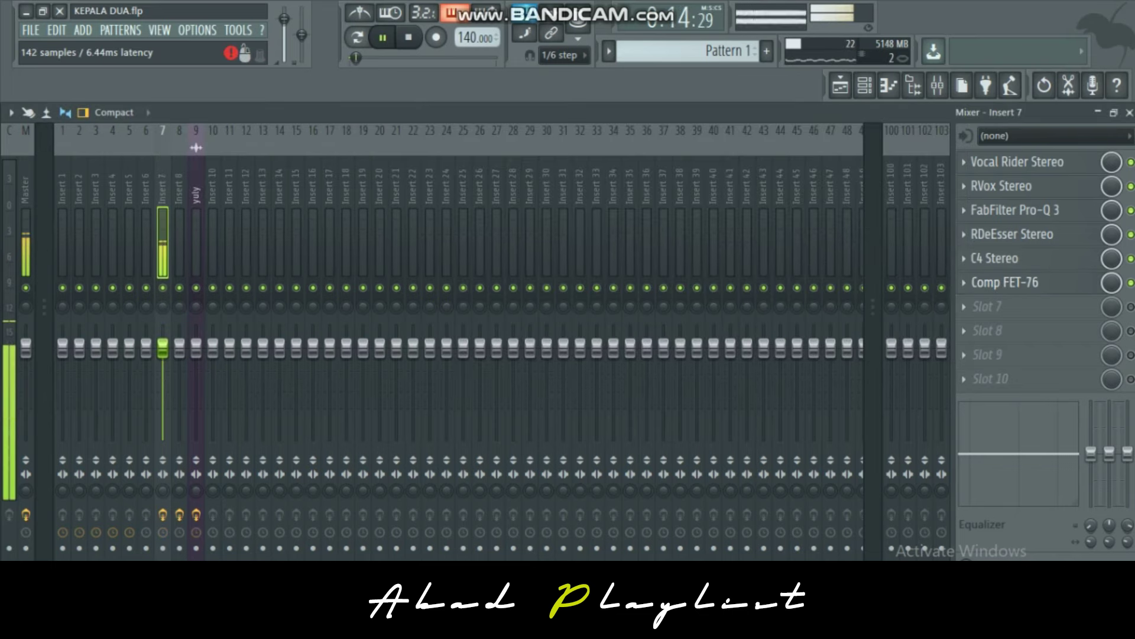
left_click_drag(828, 134, 612, 146)
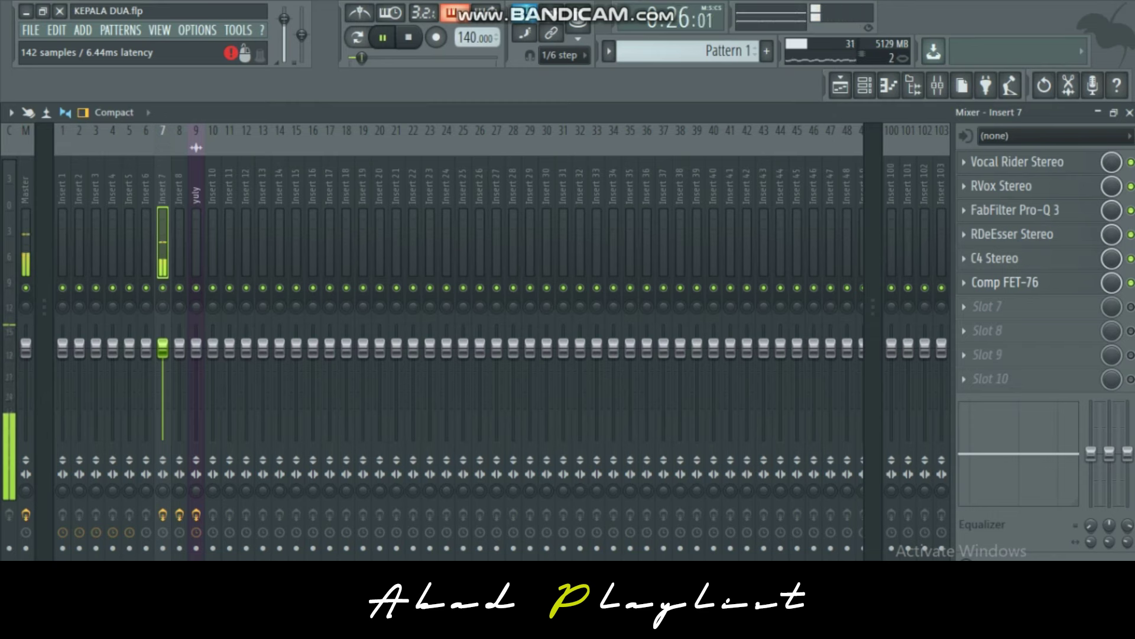
key("space")
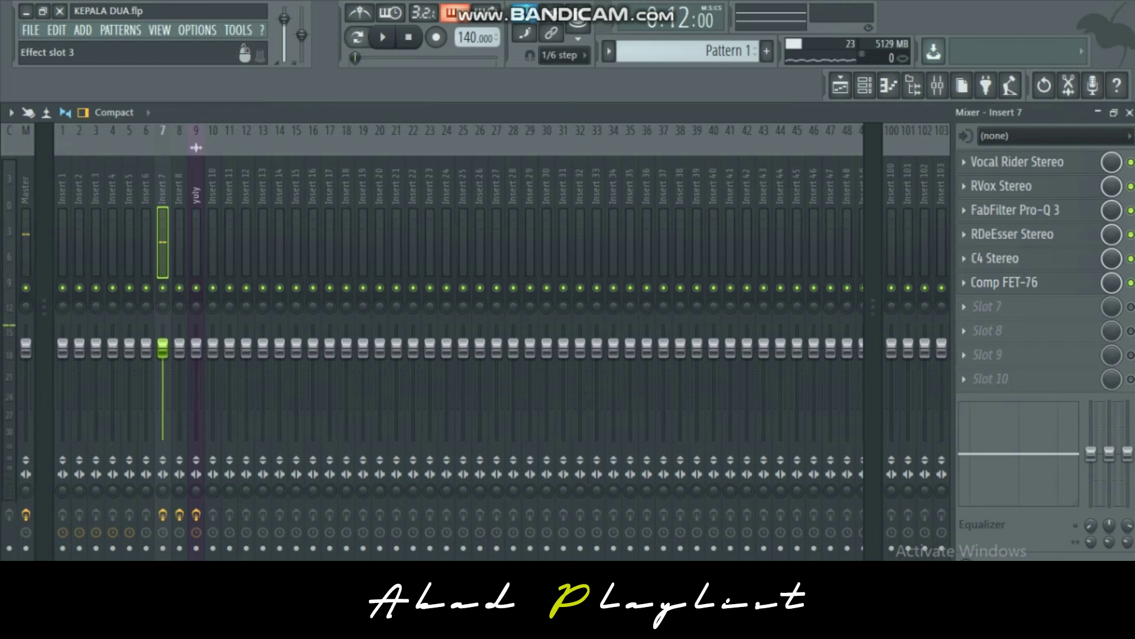
Choose the Smooth Ride preset in Vocal Rider Stereo on Insert 7 and play the vocal through it
left_click(1017, 161)
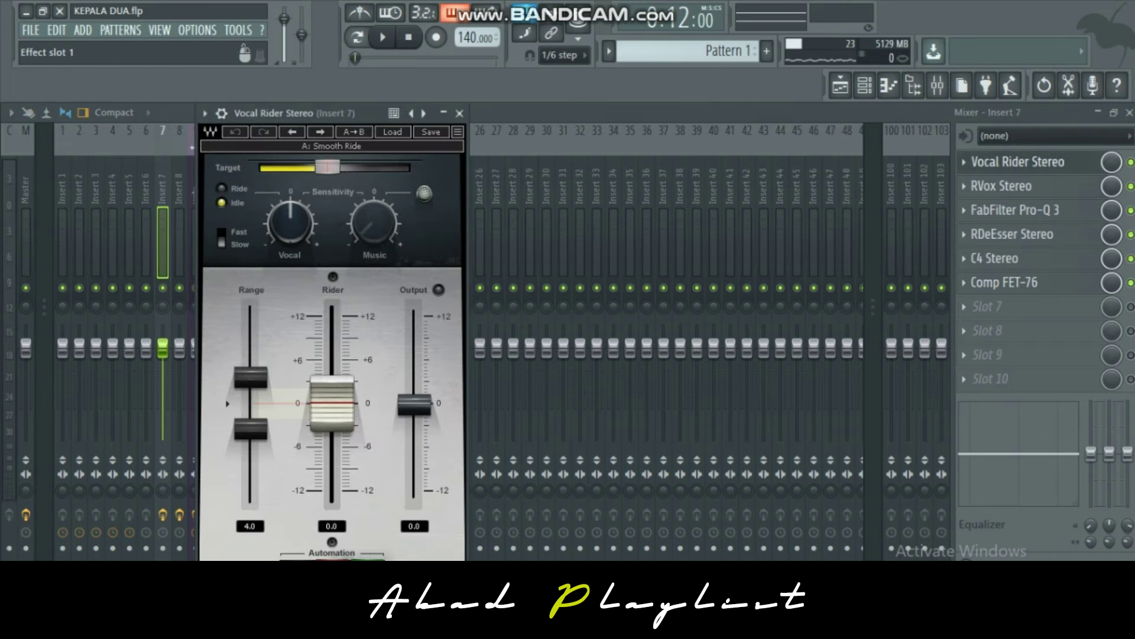
left_click_drag(331, 113, 275, 144)
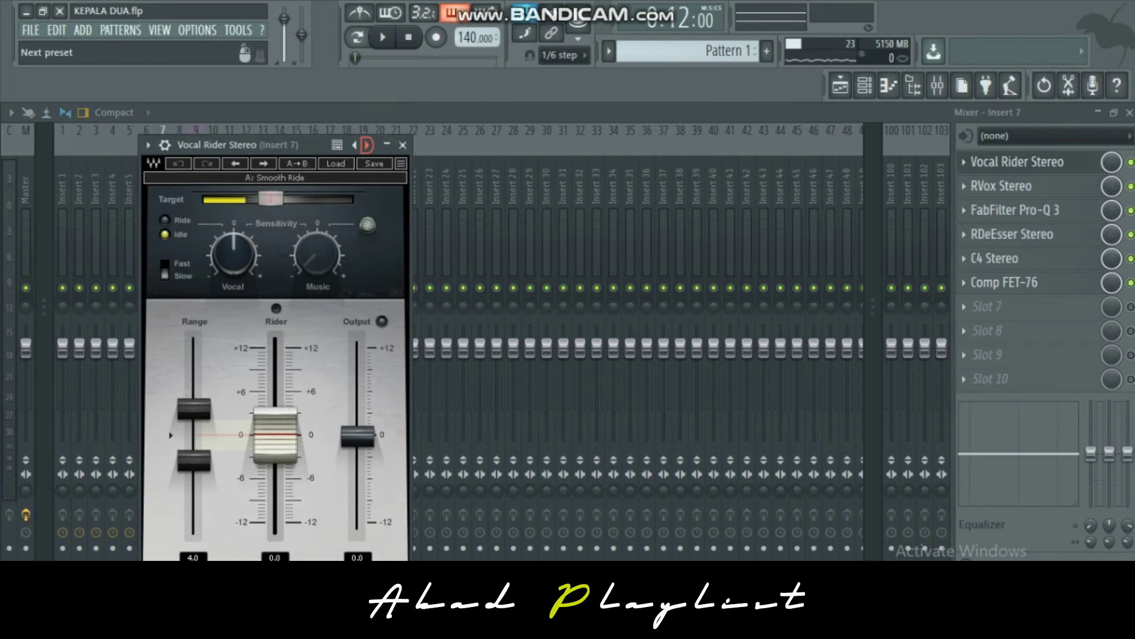
right_click(366, 144)
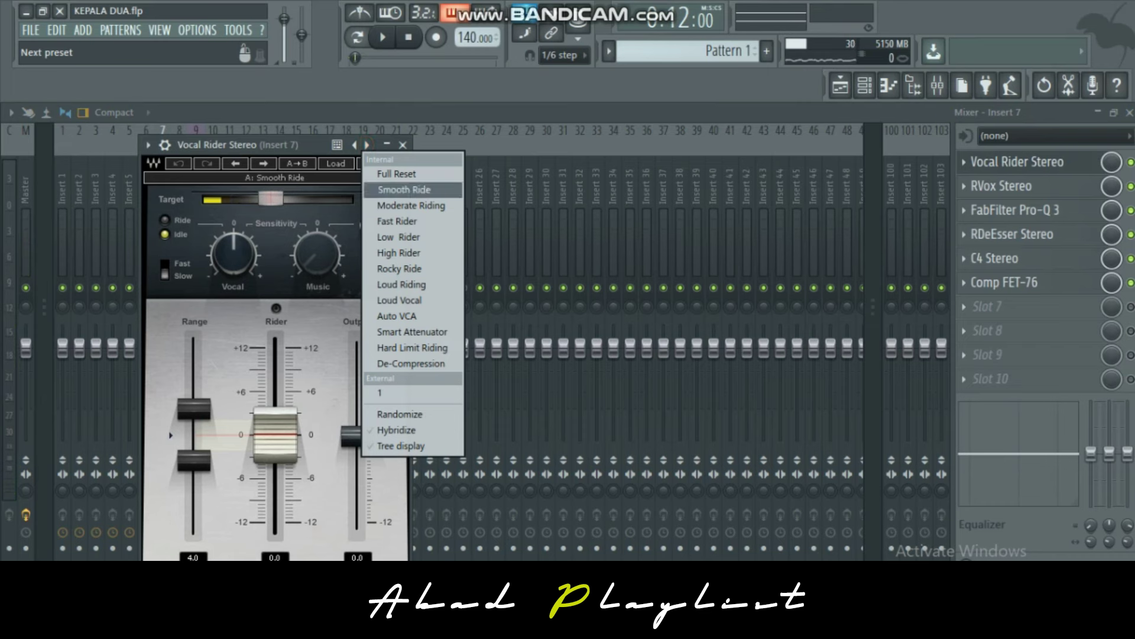
left_click(412, 190)
key("space")
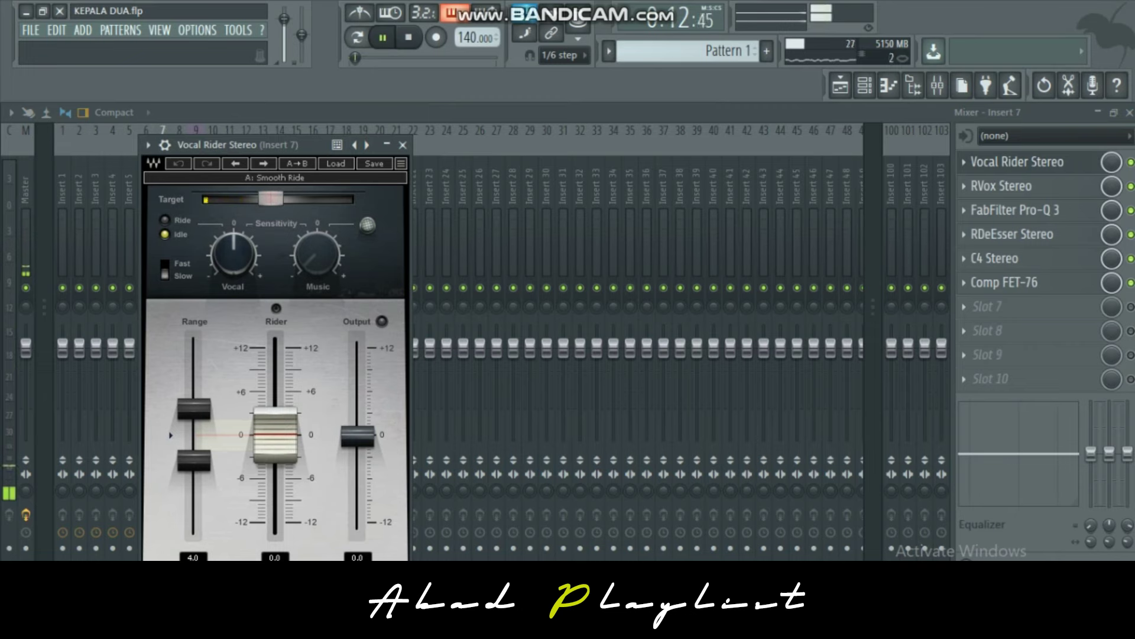
key("space")
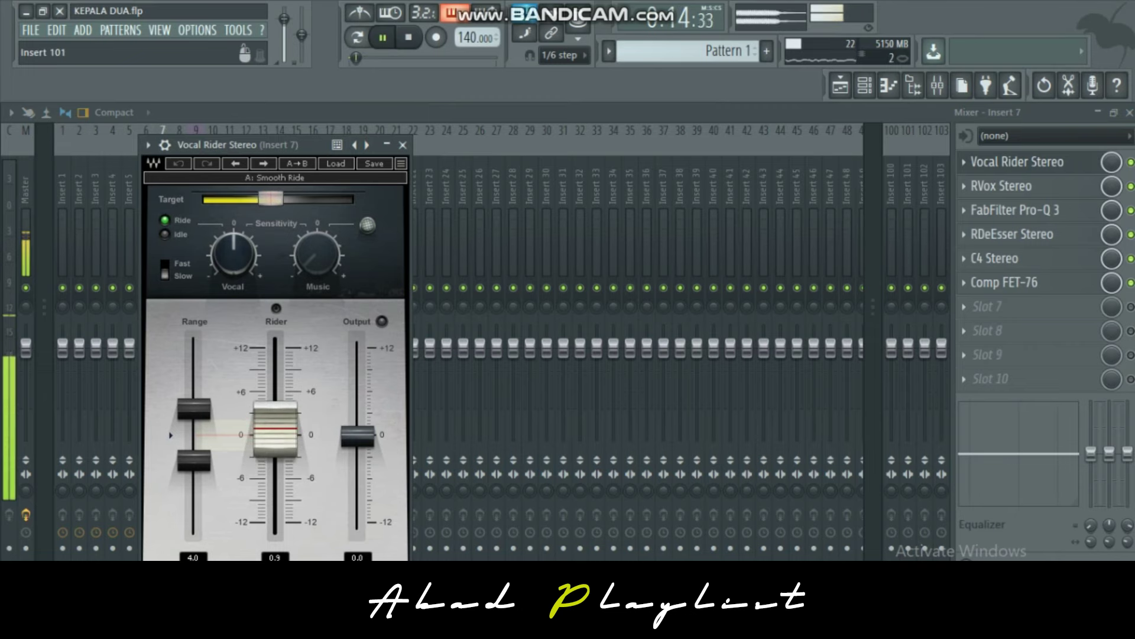
Play the VOCALTUNE clip through the Insert 7 chain, alternating between the playlist and the mixer, and return to the mixer
left_click(840, 85)
key("F9")
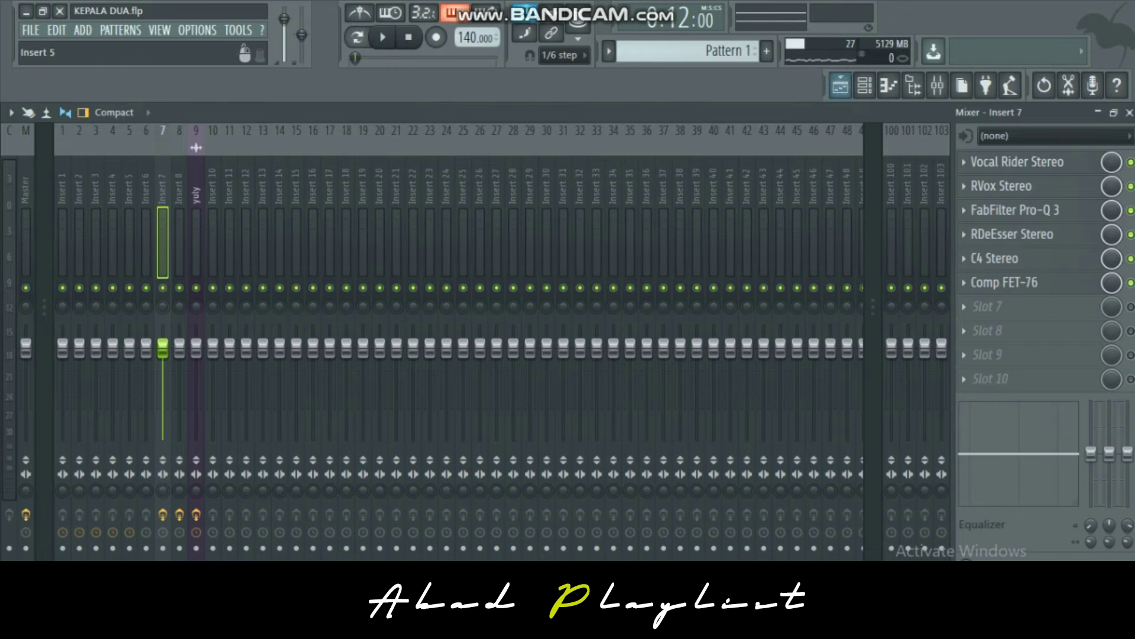
key("F5")
key("space")
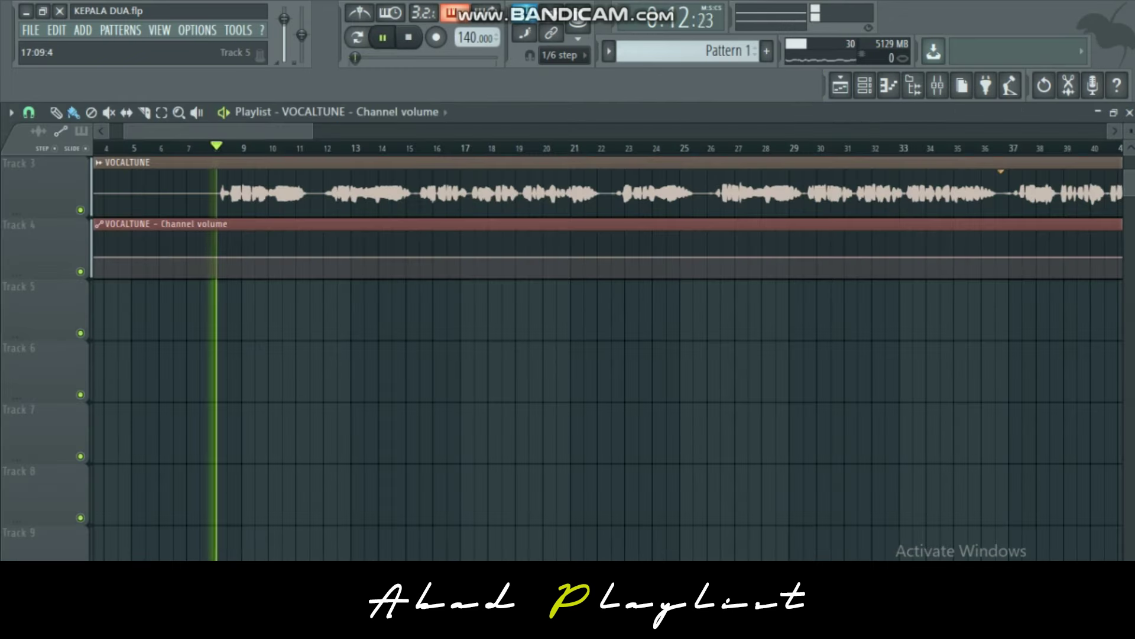
key("F9")
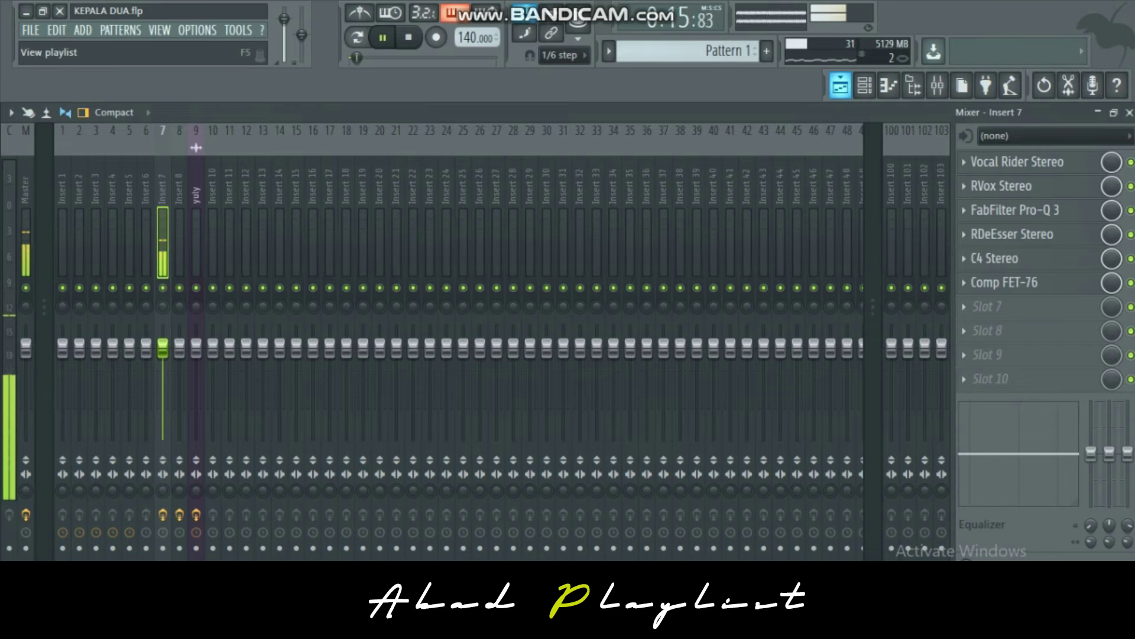
left_click(840, 86)
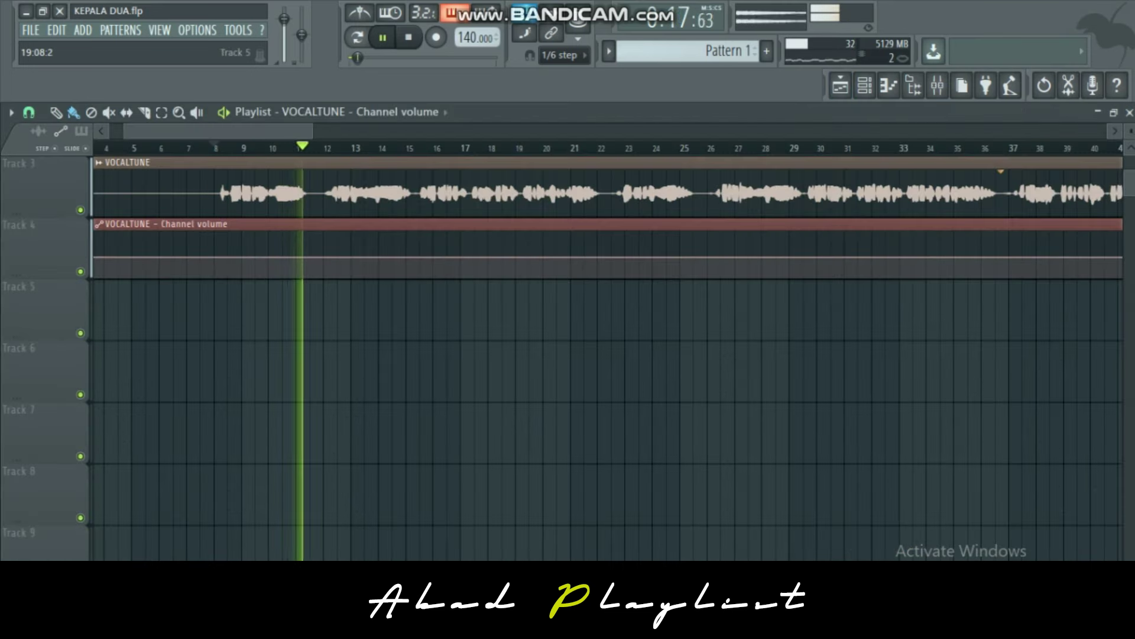
key("space")
left_click(938, 86)
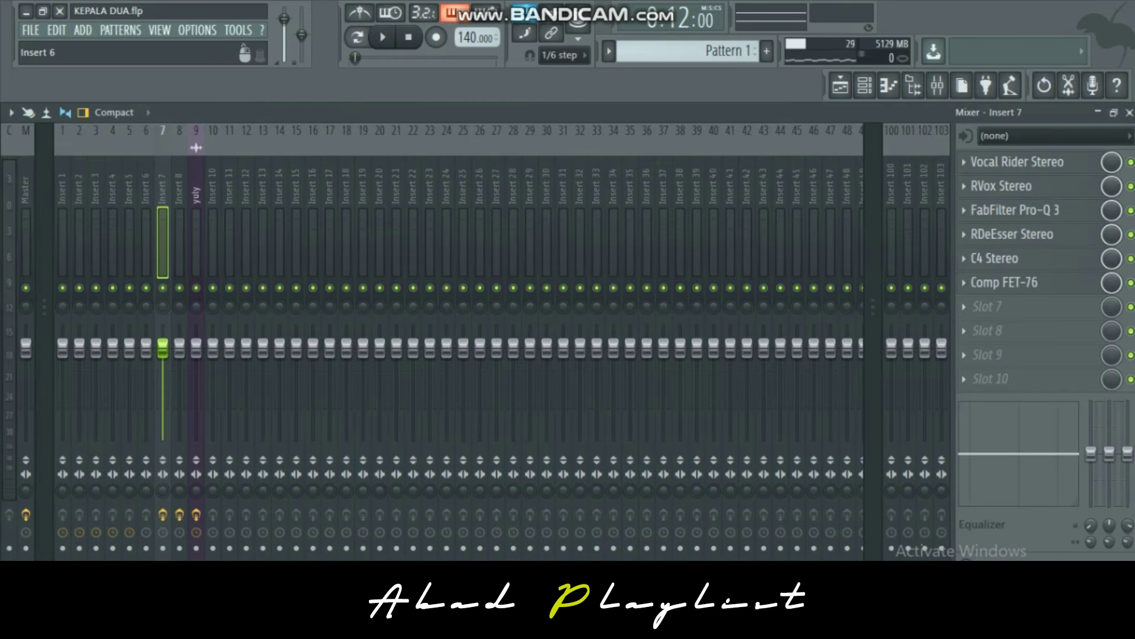
Compare the effect slots of Insert 7 and Insert 8, and enable H-Reverb Stereo on Insert 8
left_click(180, 242)
left_click(163, 242)
left_click(179, 243)
left_click(162, 242)
left_click(179, 242)
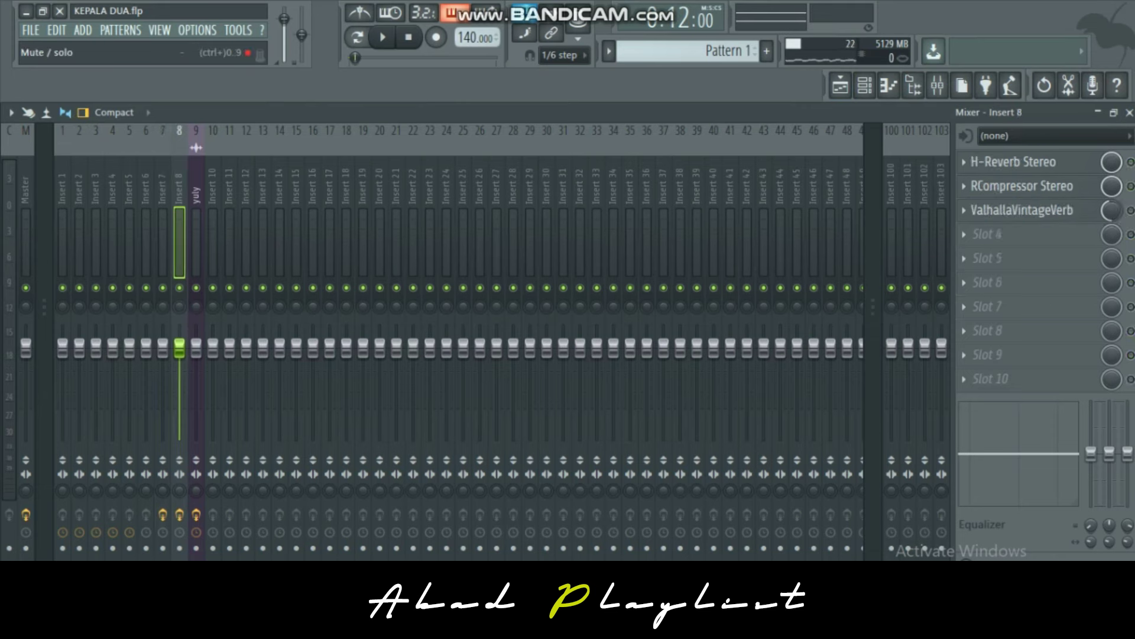
left_click(1017, 162)
left_click(1017, 161)
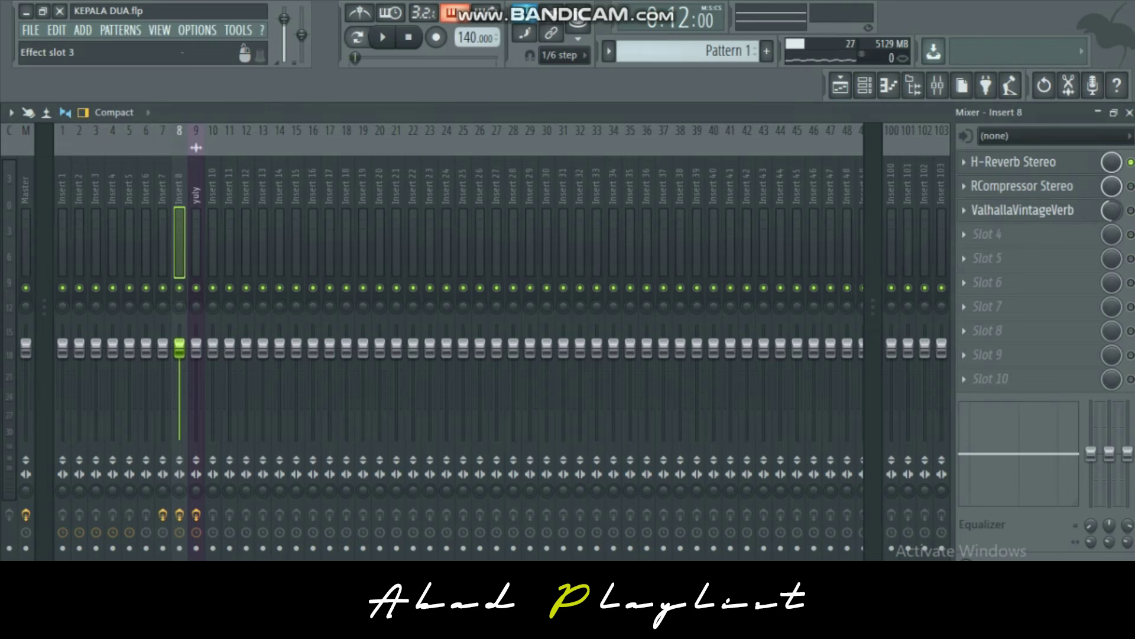
Review the ValhallaVintageVerb settings on Insert 8 and enable both RCompressor Stereo and ValhallaVintageVerb there
left_click(1023, 210)
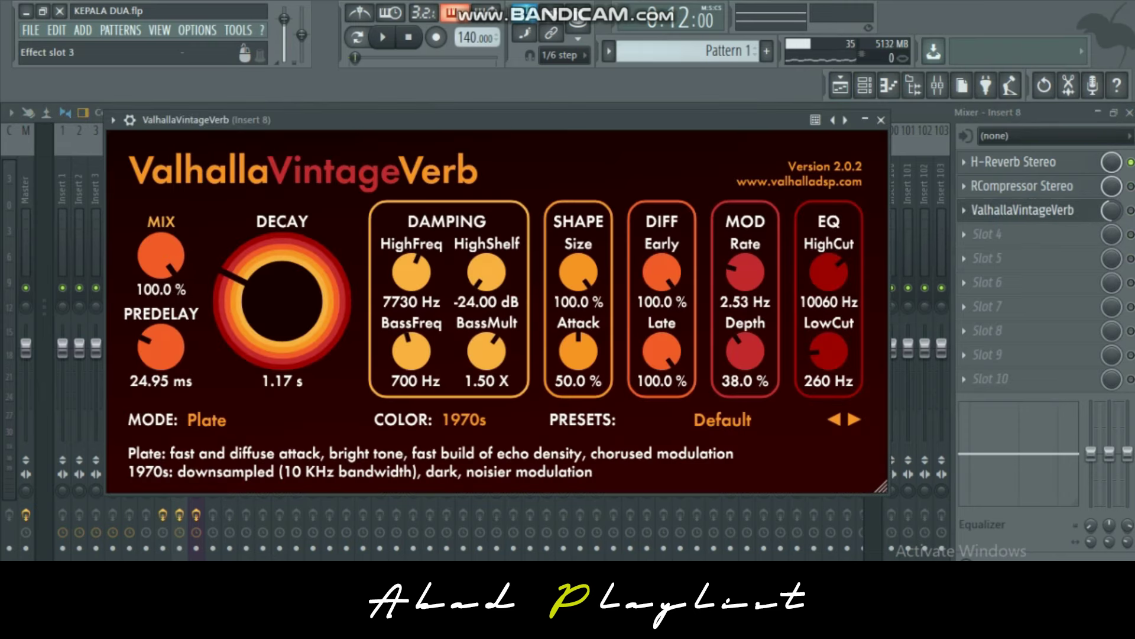
left_click_drag(413, 119, 364, 113)
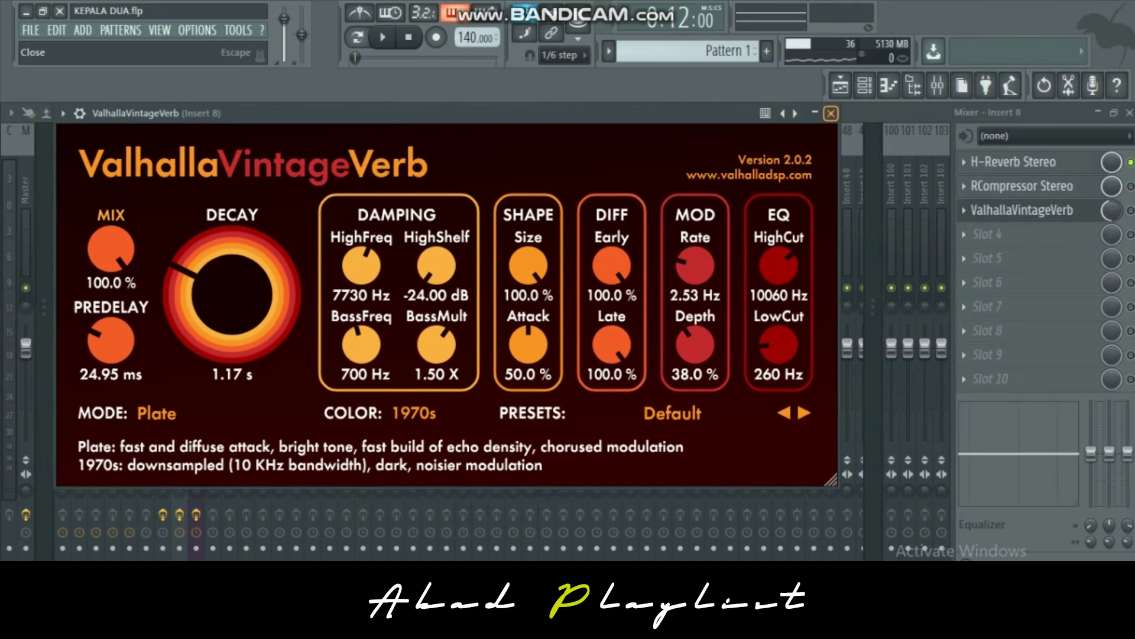
left_click(831, 113)
left_click(1022, 210)
left_click(1023, 210)
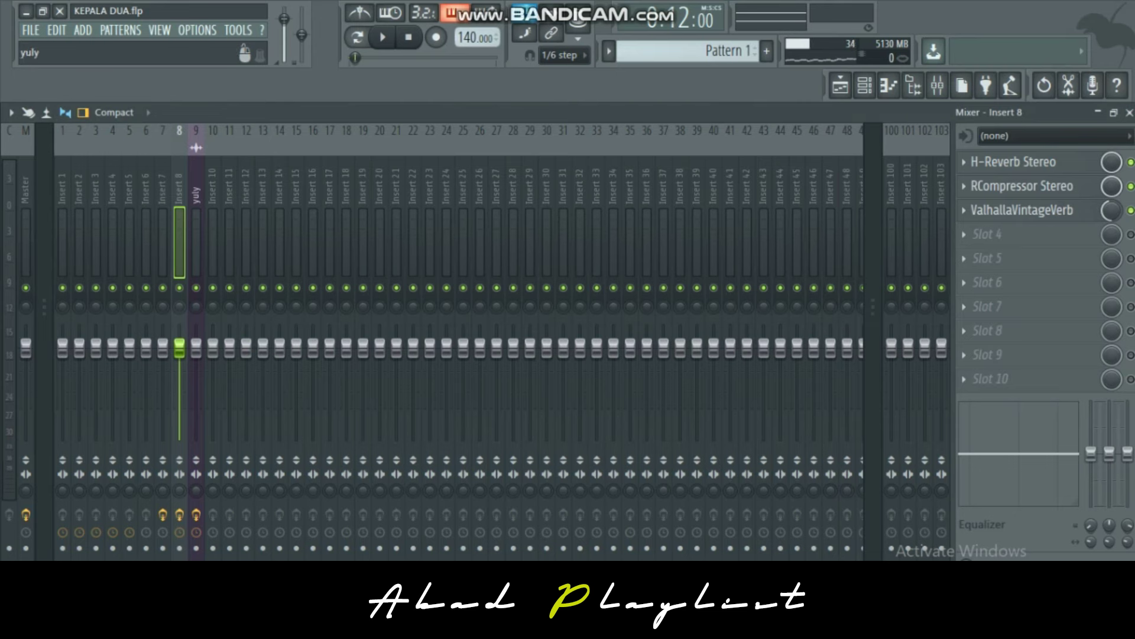
Audition the vocal with the Insert 7 chain and Insert 8 reverb active, checking Insert 8 in the mixer and the playlist
key("Right")
key("Left")
key("Left")
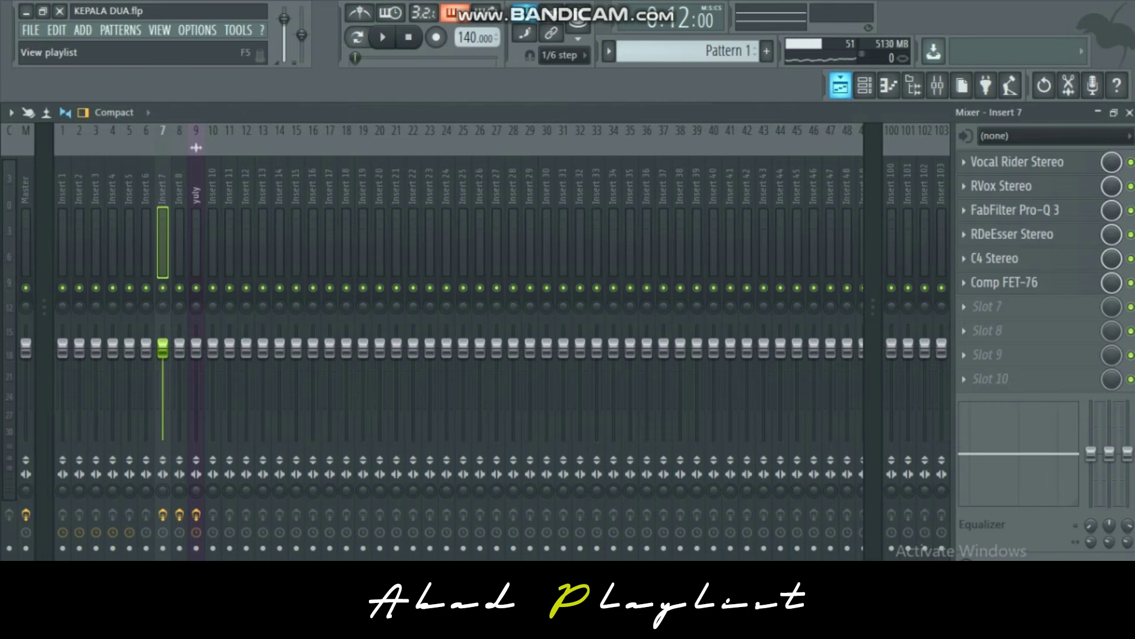
left_click(840, 86)
key("space")
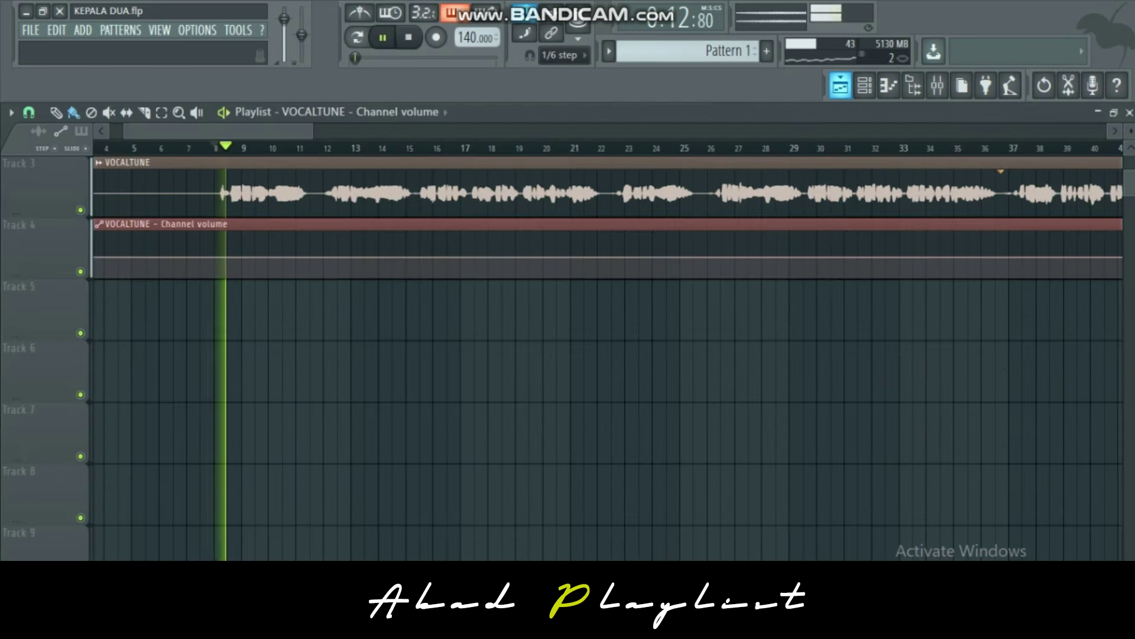
left_click(937, 86)
left_click(179, 248)
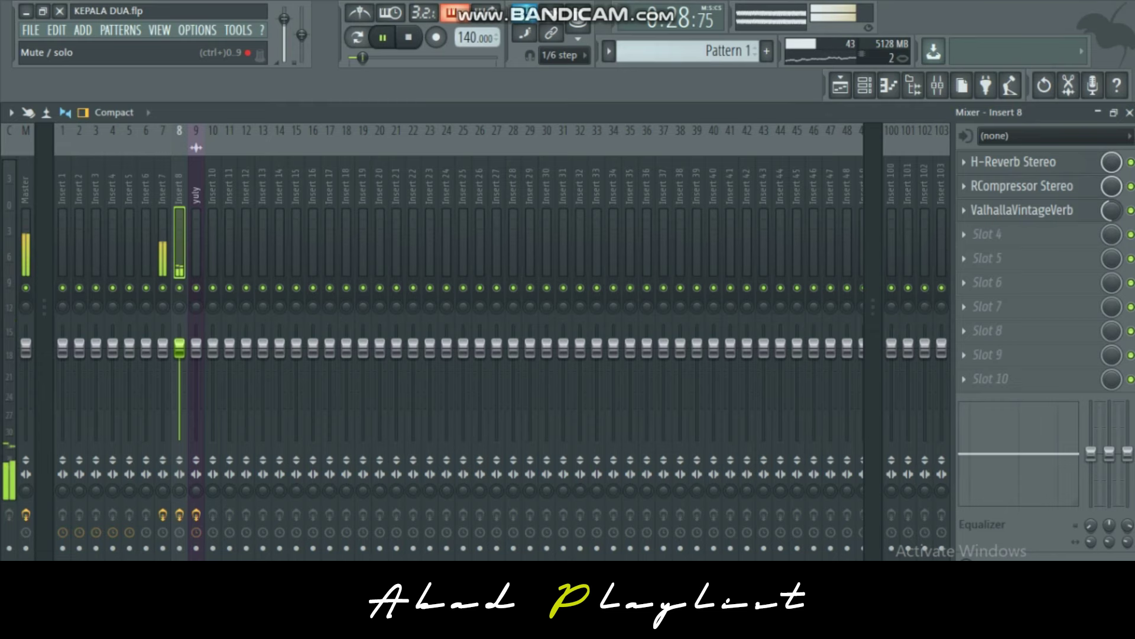
left_click(841, 85)
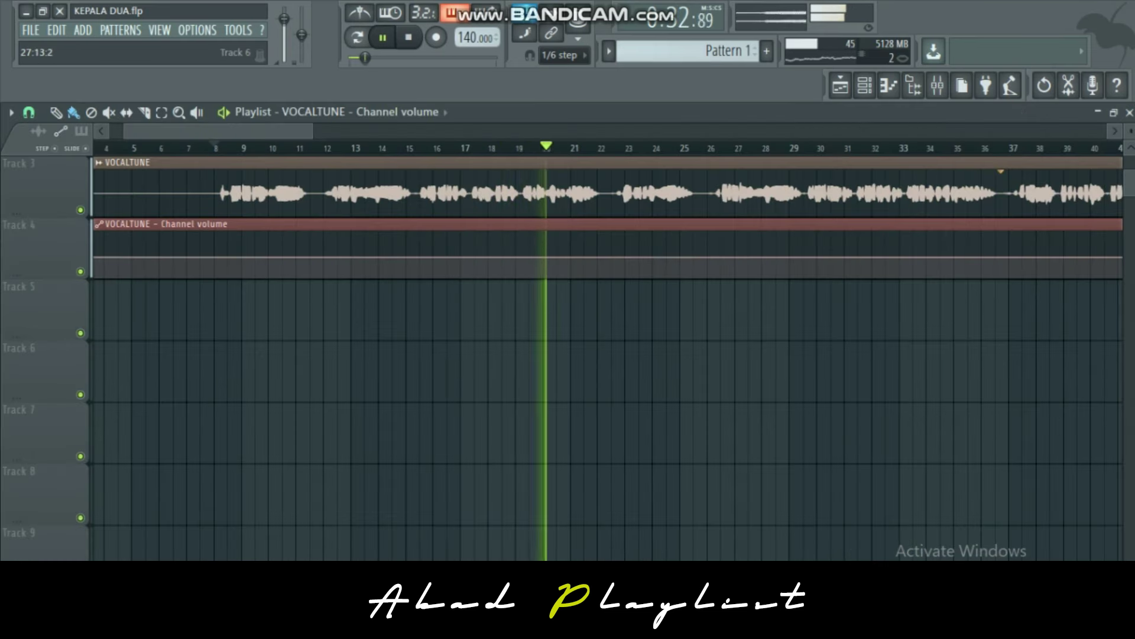
key("space")
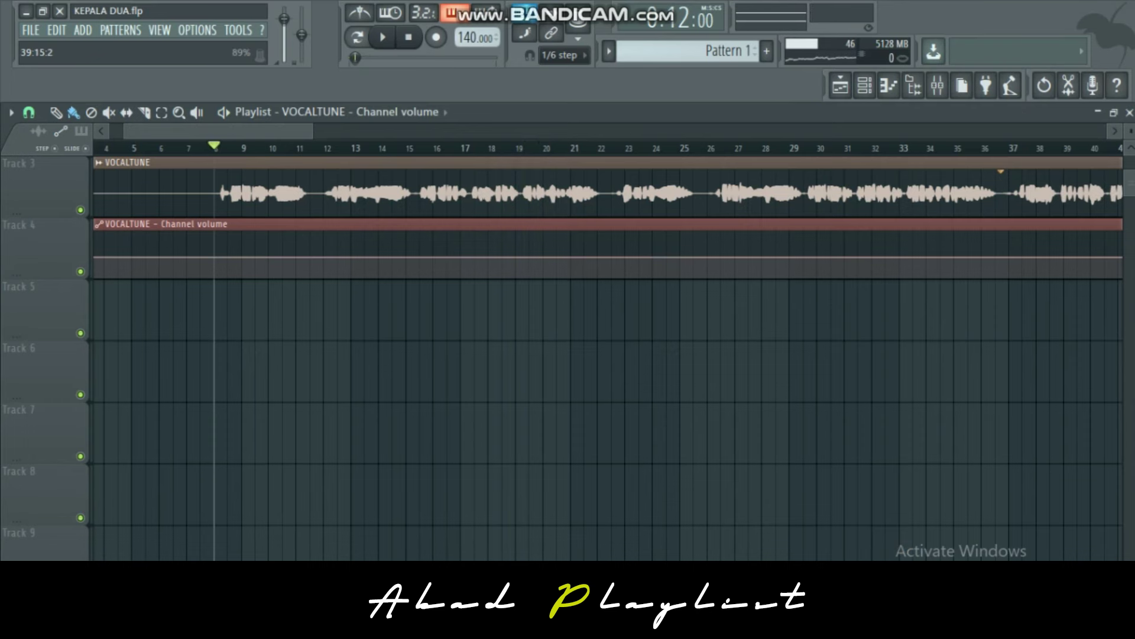
Zoom out the playlist from bar 1 to examine the VOCALTUNE clip and its channel volume automation
scroll(1129, 177, "up", 1)
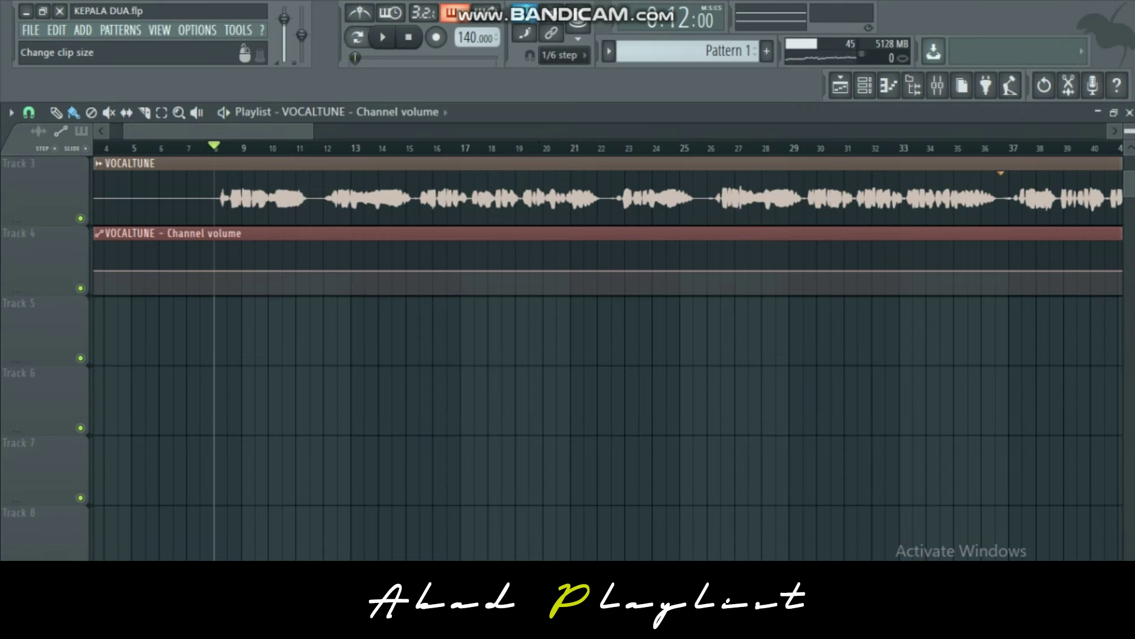
scroll(355, 355, "left", 2)
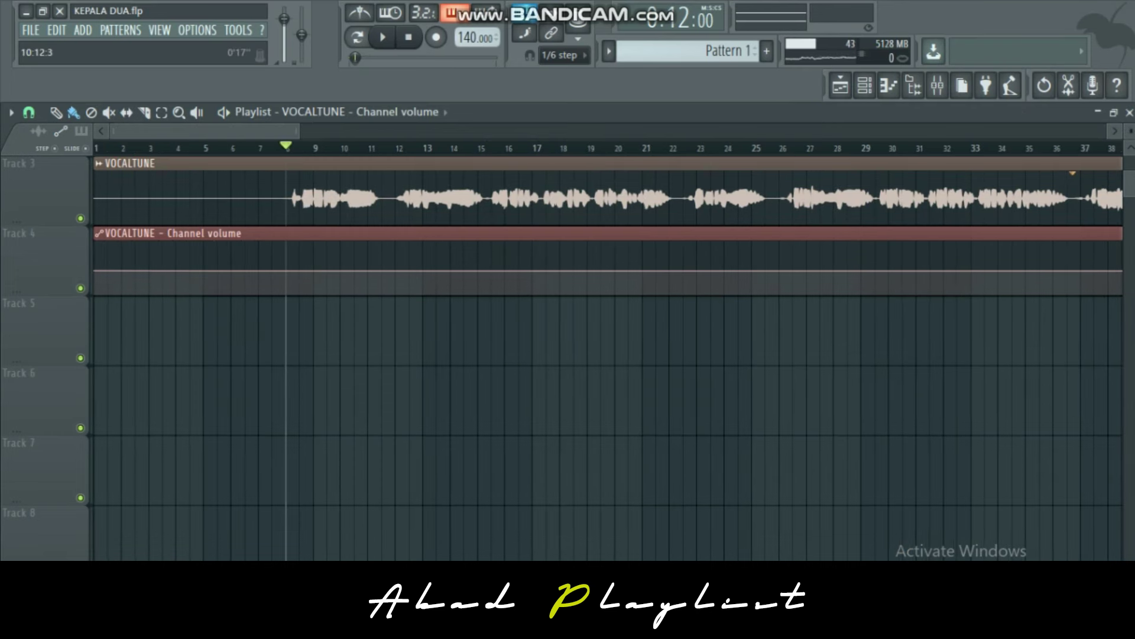
scroll(608, 355, "down", 3)
scroll(509, 355, "up", 2)
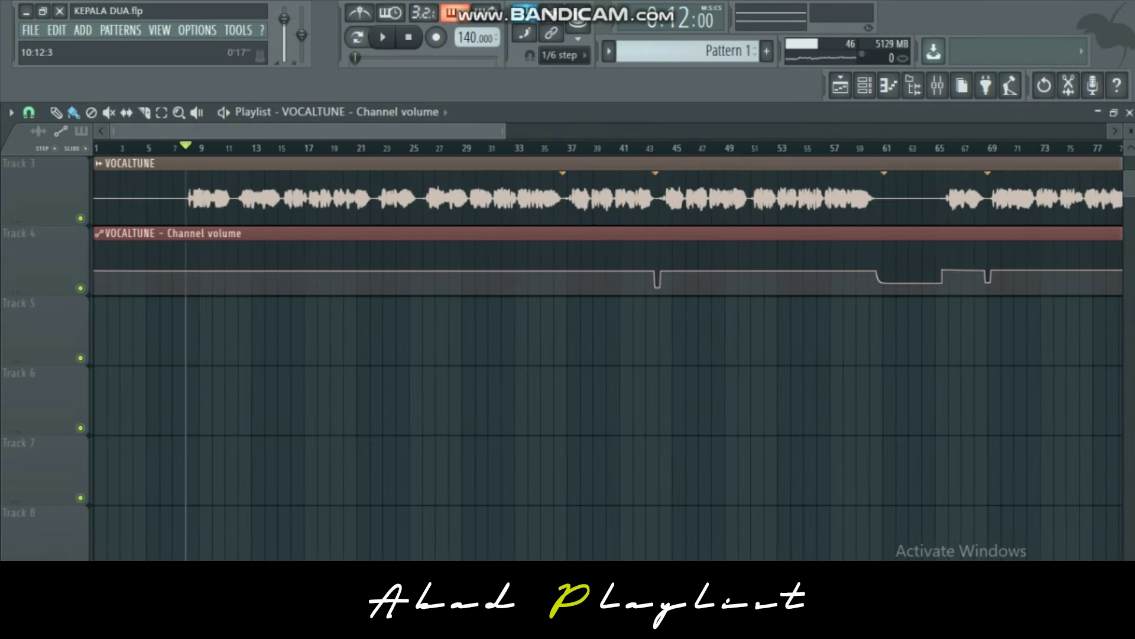